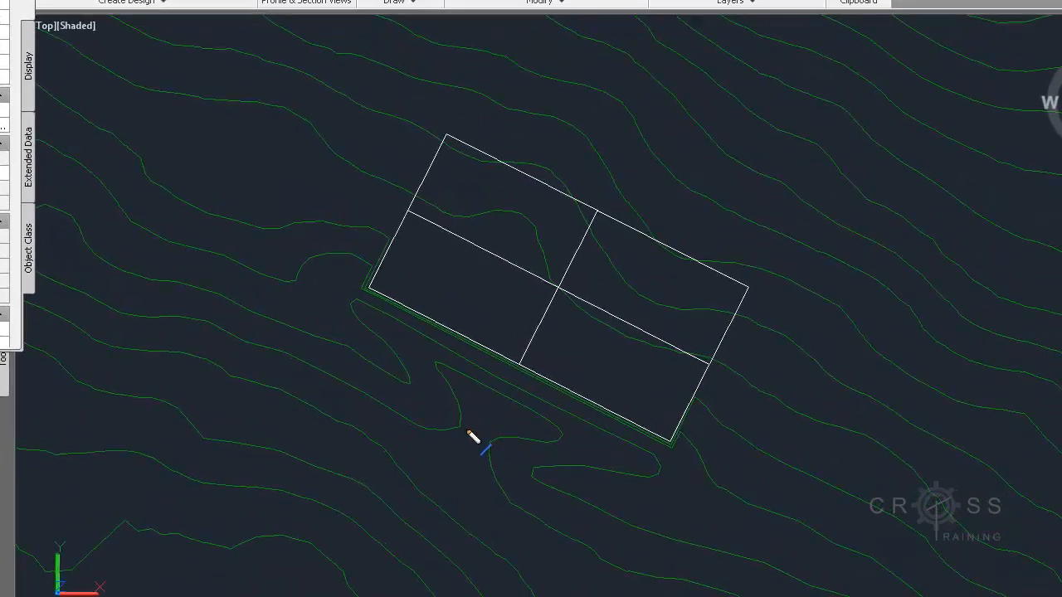
mouse_move(431, 397)
left_mouse_down()
mouse_move(293, 292)
mouse_move(266, 197)
mouse_move(254, 201)
mouse_move(261, 193)
mouse_move(285, 204)
left_mouse_up()
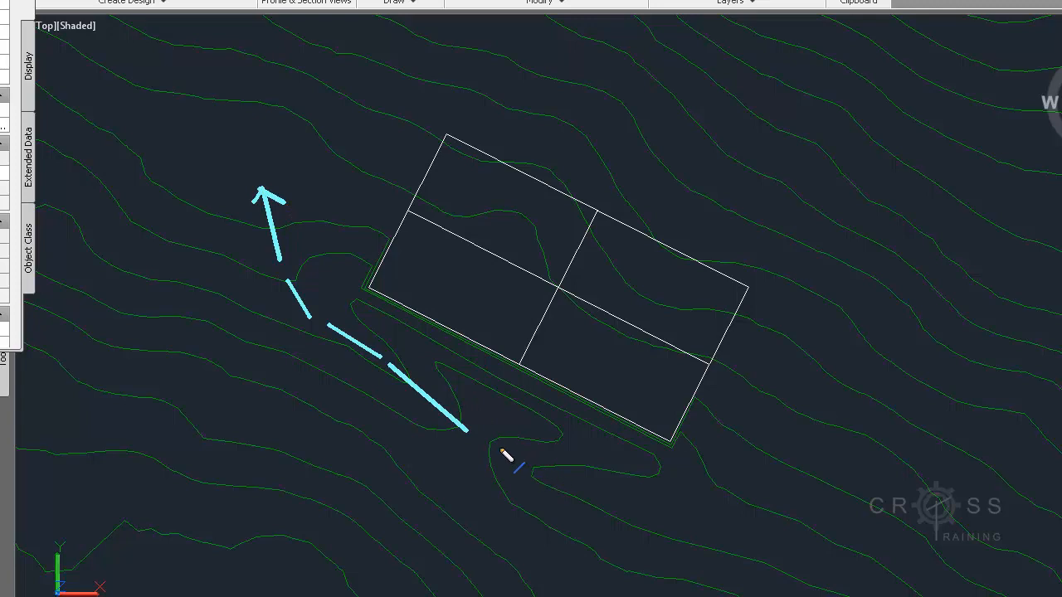
mouse_move(503, 453)
left_mouse_down()
mouse_move(570, 485)
mouse_move(702, 501)
mouse_move(802, 453)
mouse_move(765, 428)
mouse_move(803, 480)
left_mouse_up()
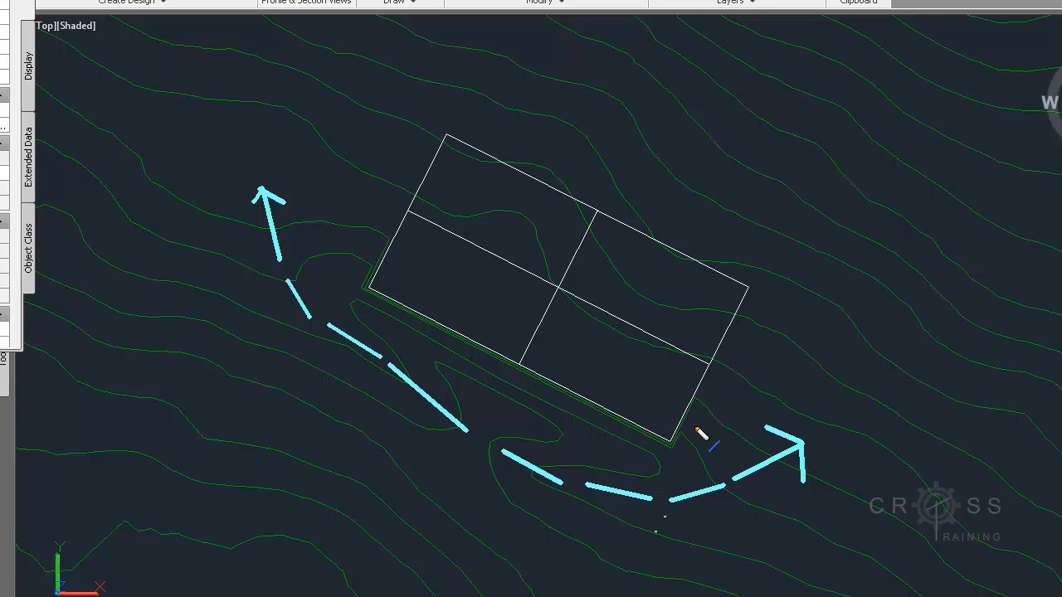
left_click_drag(730, 327, 752, 291)
mouse_move(656, 224)
left_mouse_down()
mouse_move(446, 125)
mouse_move(422, 184)
left_mouse_up()
left_click_drag(395, 225, 407, 193)
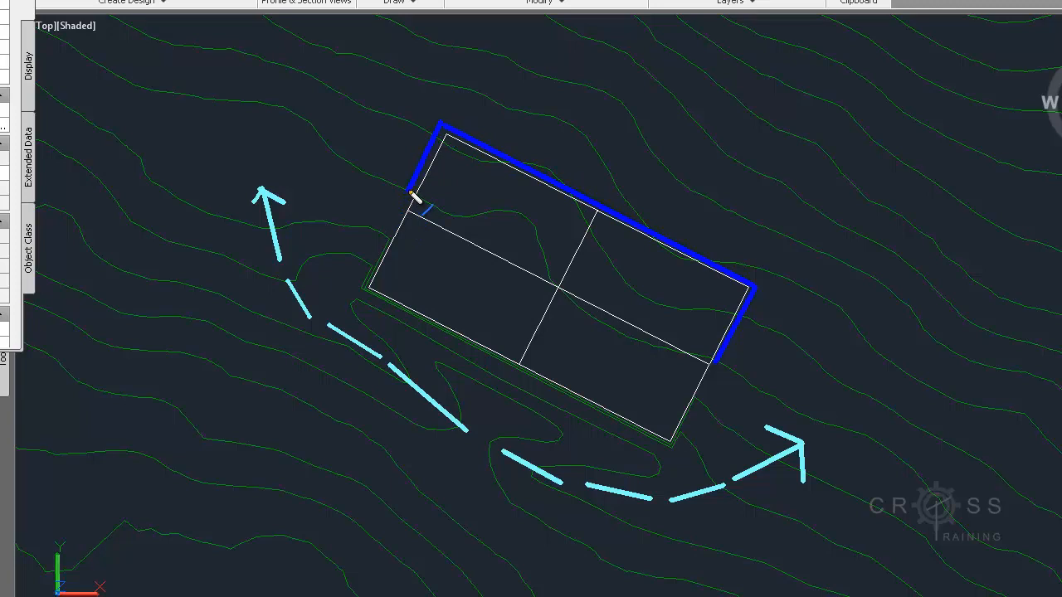
mouse_move(432, 136)
left_mouse_down()
mouse_move(438, 118)
mouse_move(631, 198)
left_mouse_up()
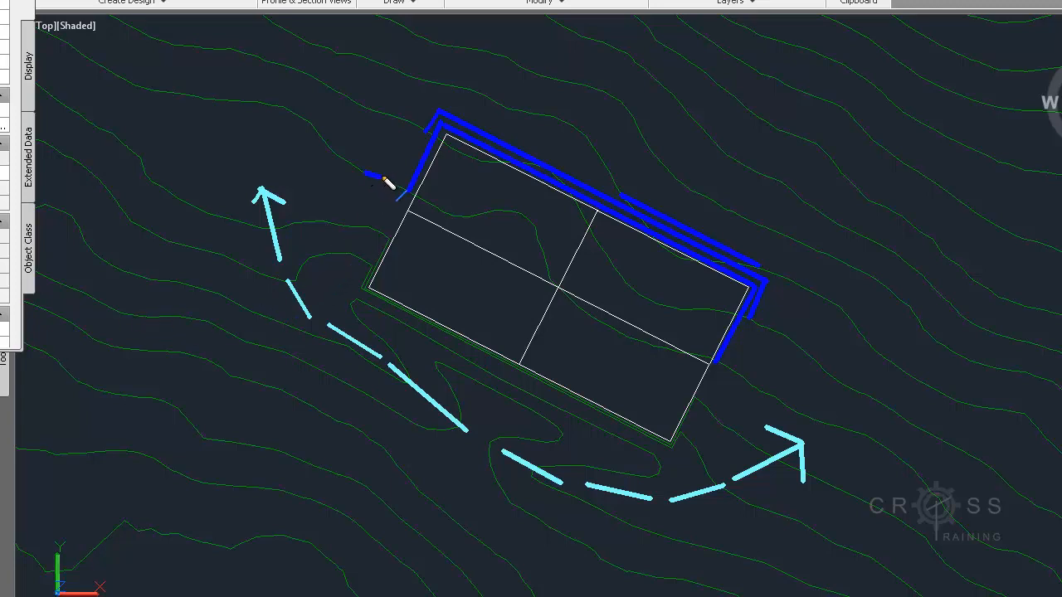
left_click_drag(402, 172, 421, 166)
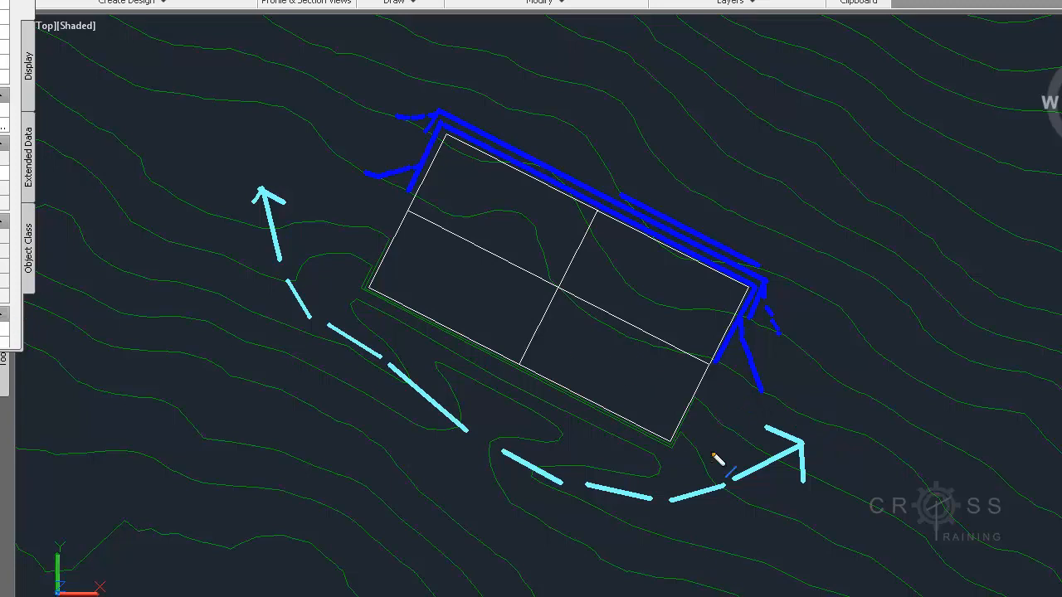
left_click_drag(734, 365, 794, 347)
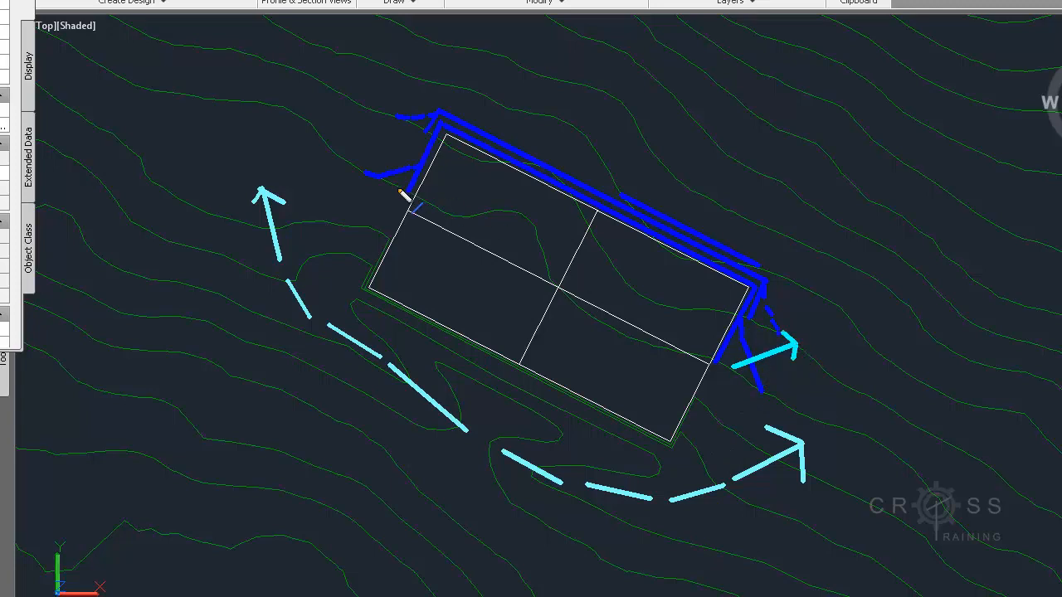
mouse_move(388, 183)
left_mouse_down()
mouse_move(375, 100)
mouse_move(405, 104)
left_mouse_up()
mouse_move(571, 188)
left_mouse_down()
mouse_move(589, 145)
mouse_move(596, 152)
left_mouse_up()
mouse_move(659, 238)
left_mouse_down()
mouse_move(687, 186)
mouse_move(693, 206)
left_mouse_up()
mouse_move(495, 147)
left_mouse_down()
mouse_move(516, 101)
mouse_move(539, 127)
left_mouse_up()
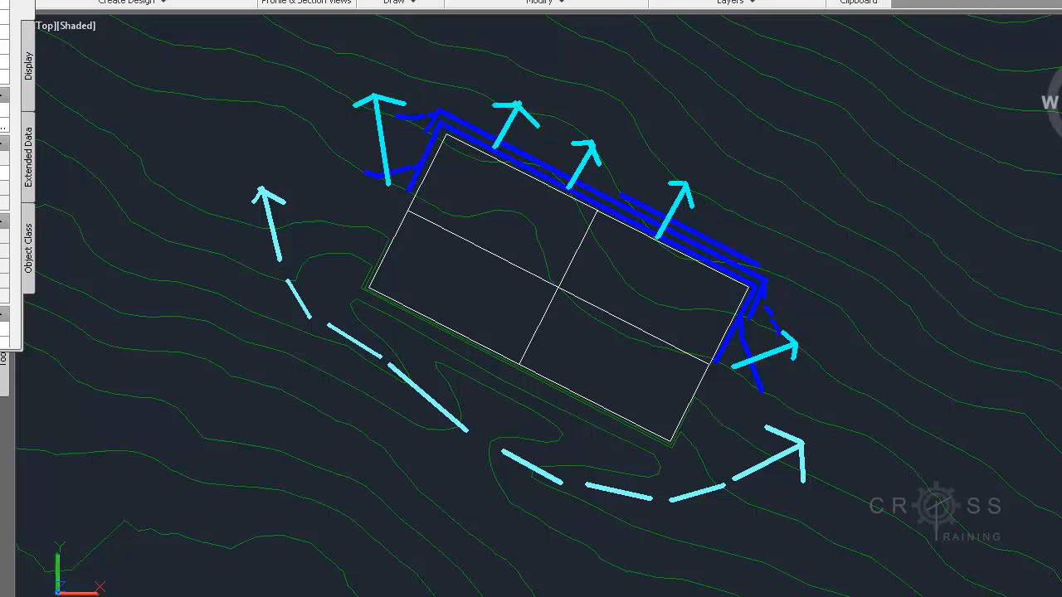
key("Escape")
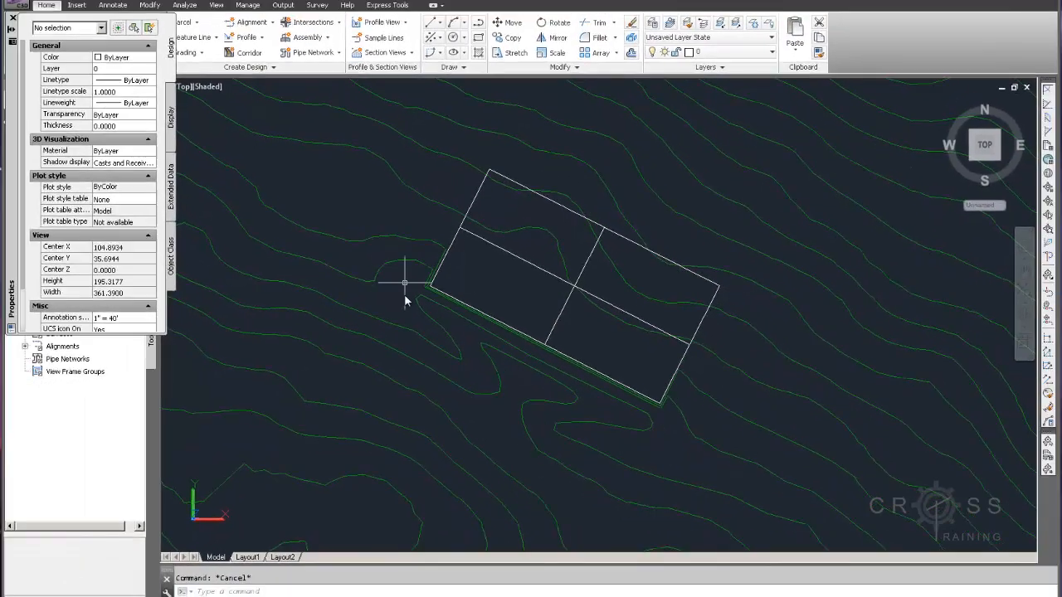
Start a polyline at the contour endpoint west of the pad and run it just outside the pad's short side to the north corner
scroll(420, 272, "up", 5)
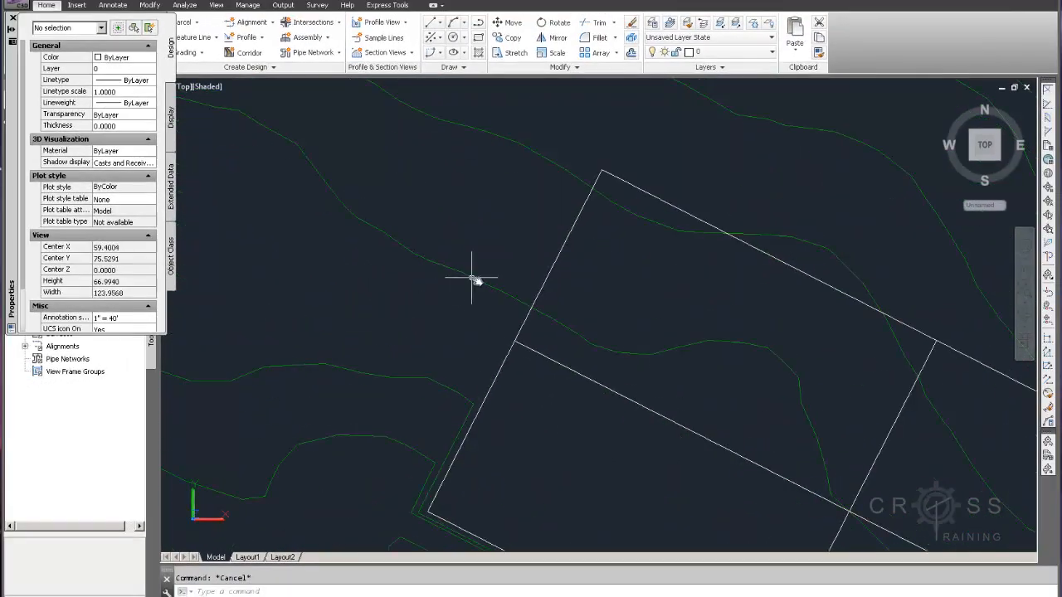
left_click(479, 25)
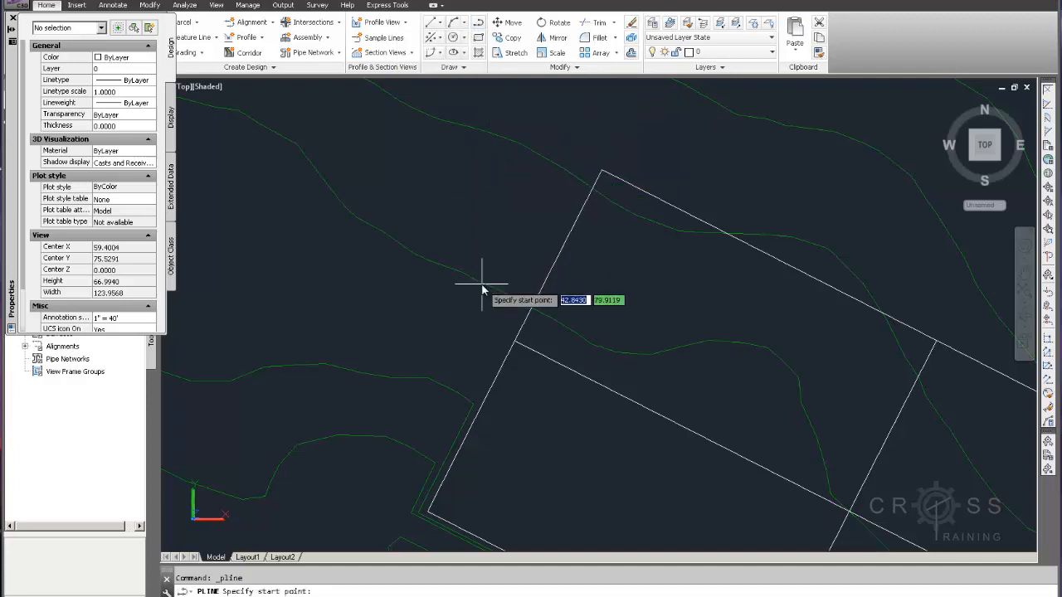
type("end")
key("Return")
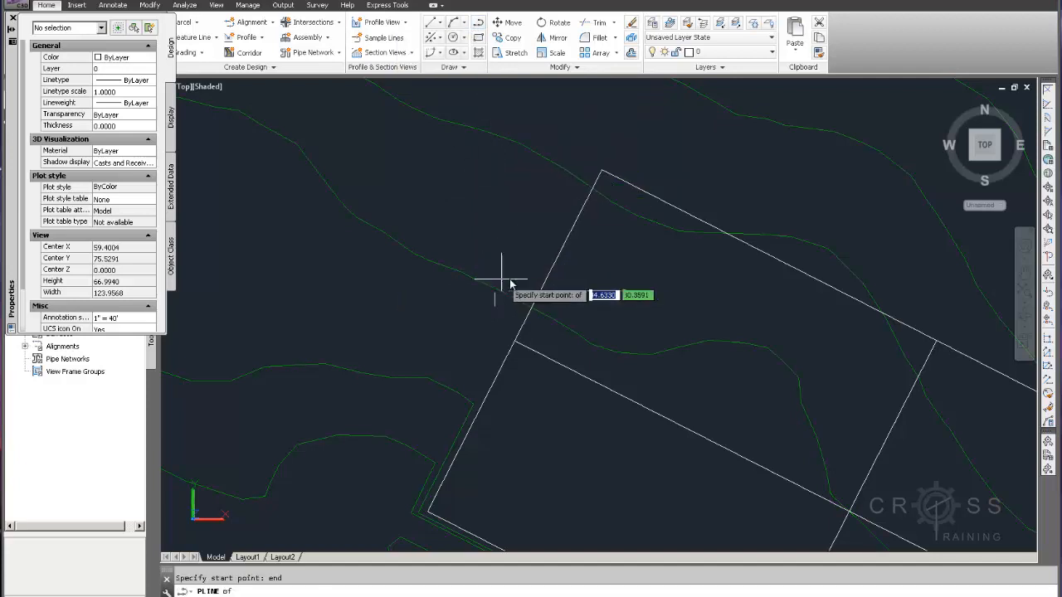
left_click(474, 279)
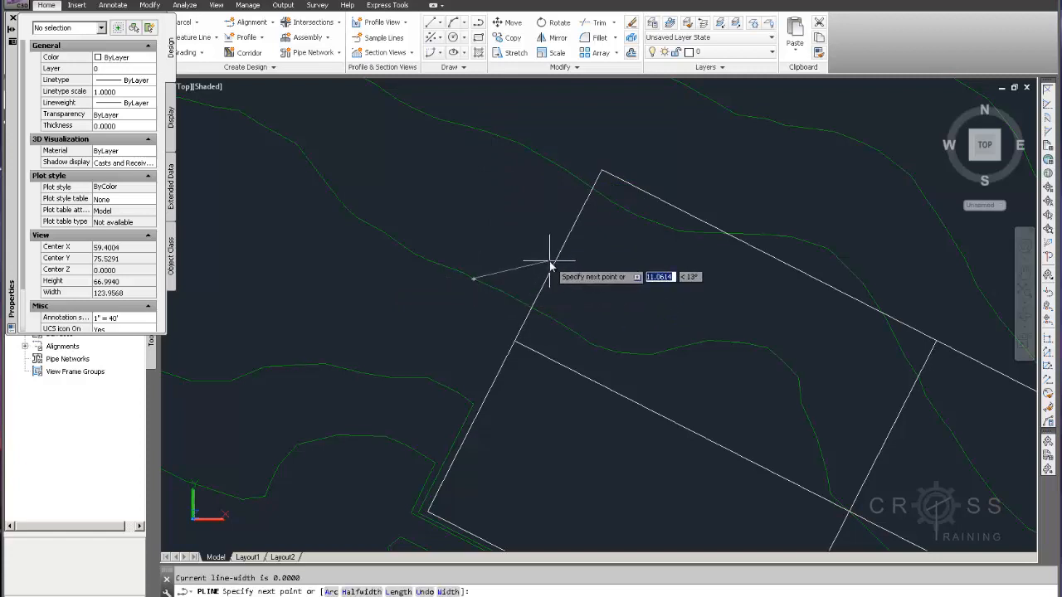
left_click(550, 263)
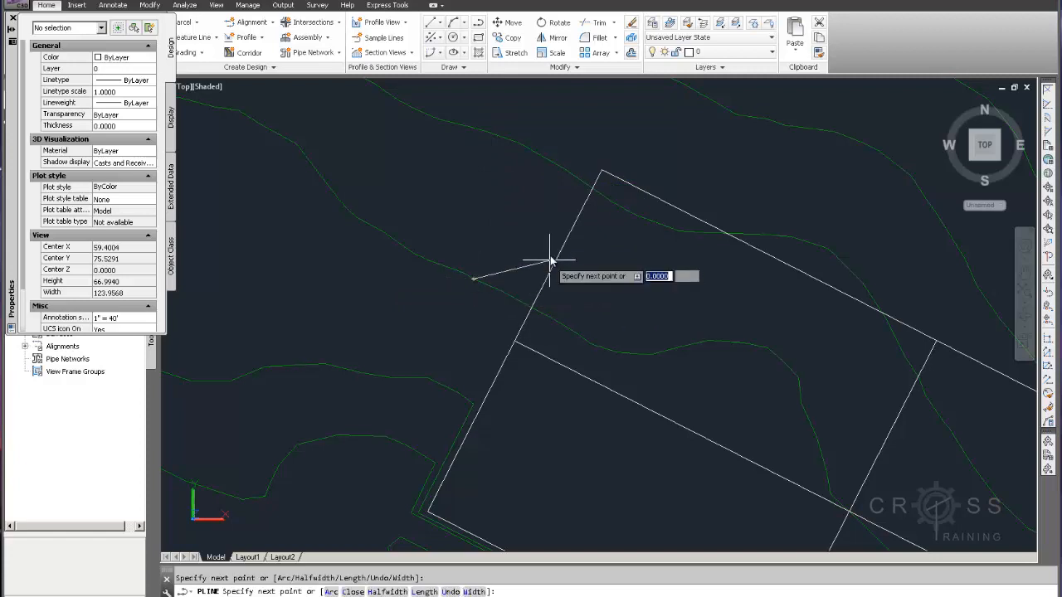
left_click(602, 170)
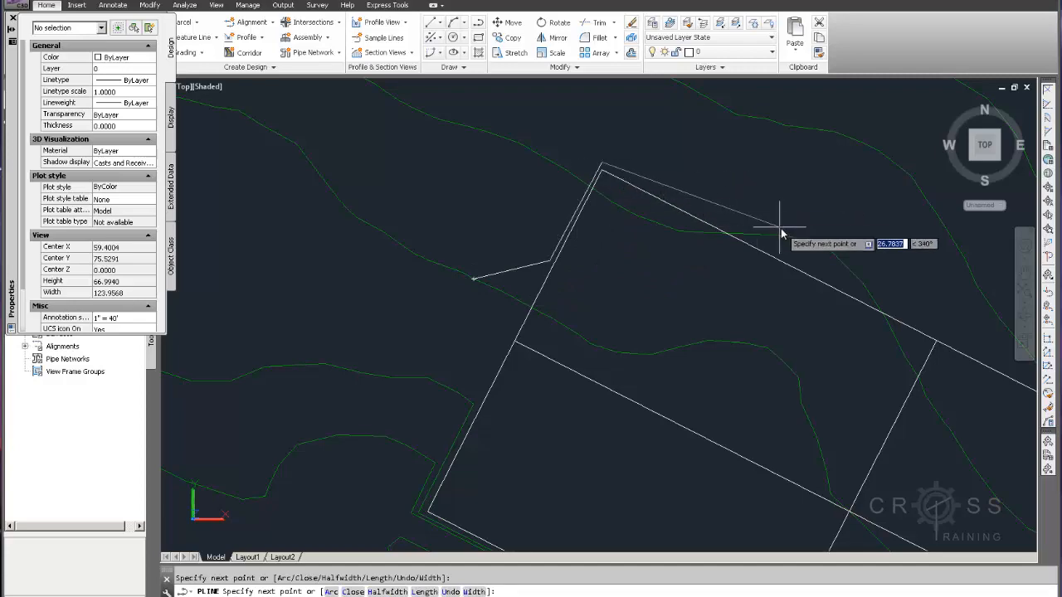
Continue the polyline just outside the pad's long northeast edge, through the midpoint area, to the pad's east corner
middle_click_drag(782, 228, 645, 168)
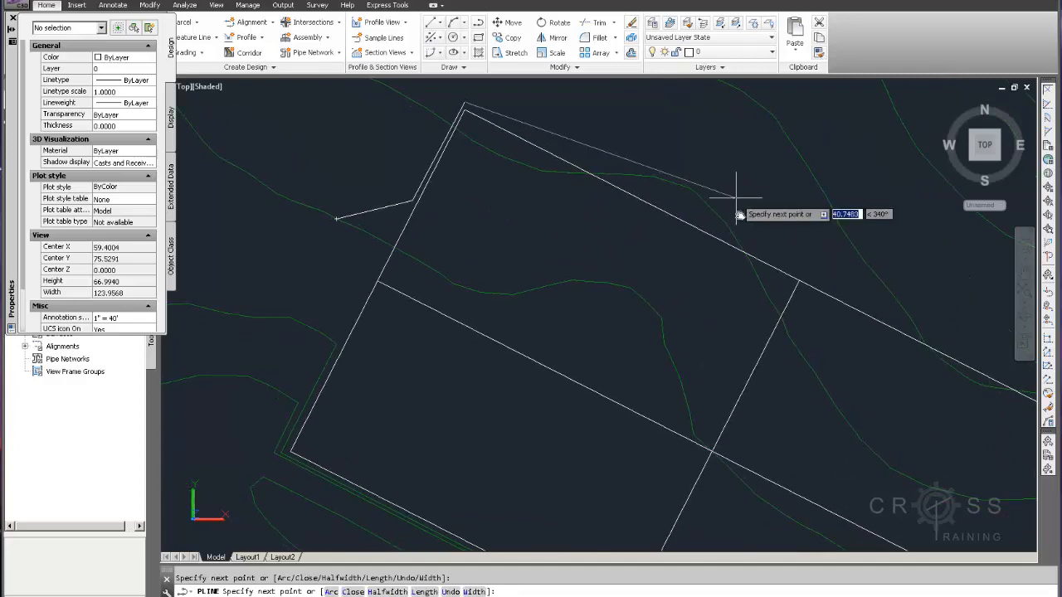
left_click(801, 274)
middle_click_drag(854, 279, 672, 221)
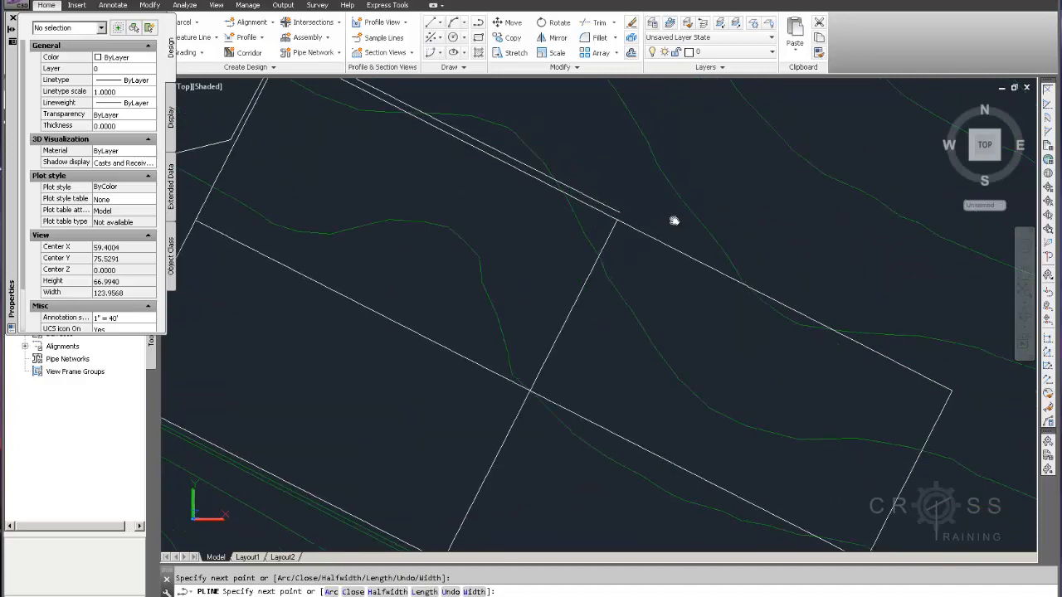
left_click(951, 382)
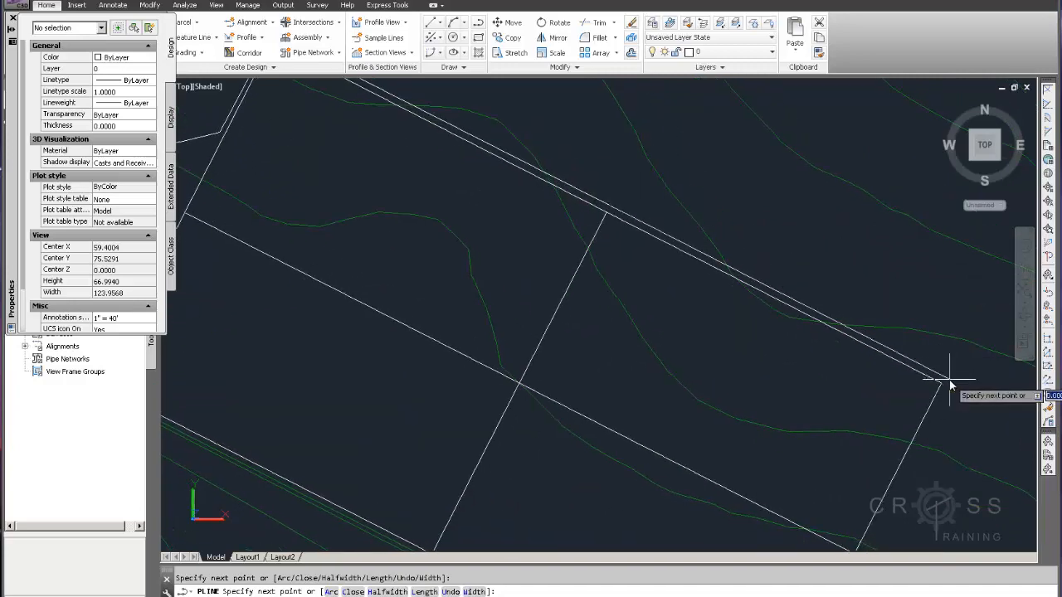
Run the polyline down the pad's southeast side and finish it at the endpoint of the contour near the centre line
scroll(951, 383, "down", 2)
mouse_move(948, 380)
middle_mouse_down()
mouse_move(877, 332)
mouse_move(830, 256)
middle_mouse_up()
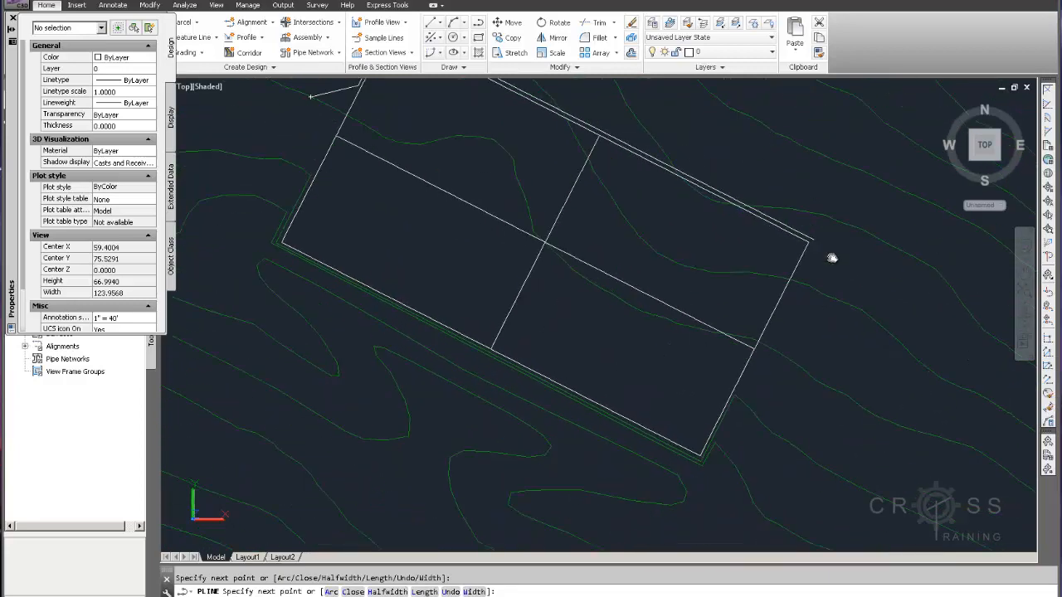
left_click(769, 339)
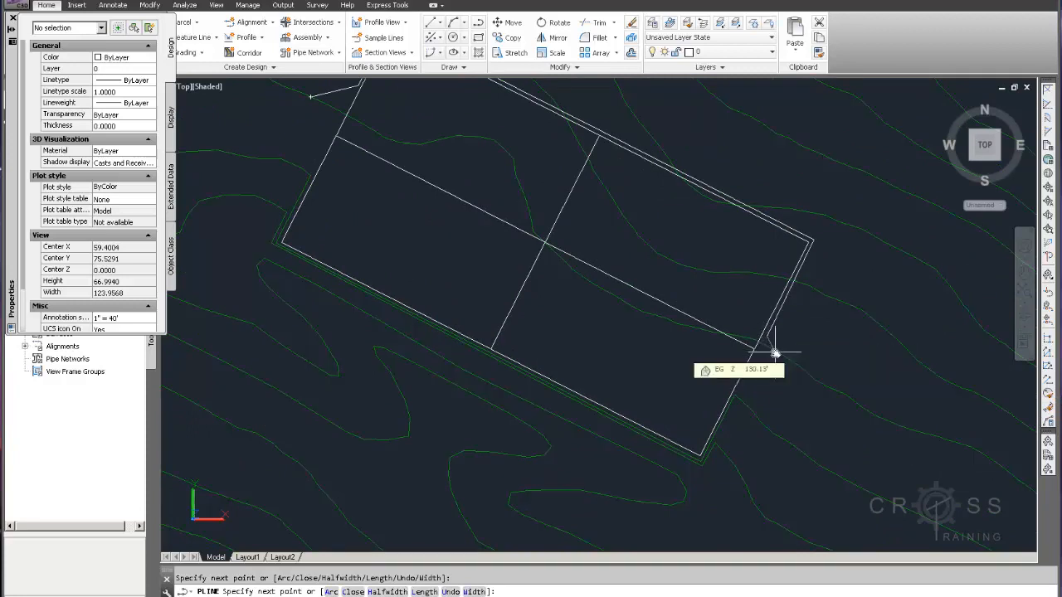
type("end")
key("Return")
left_click(776, 353)
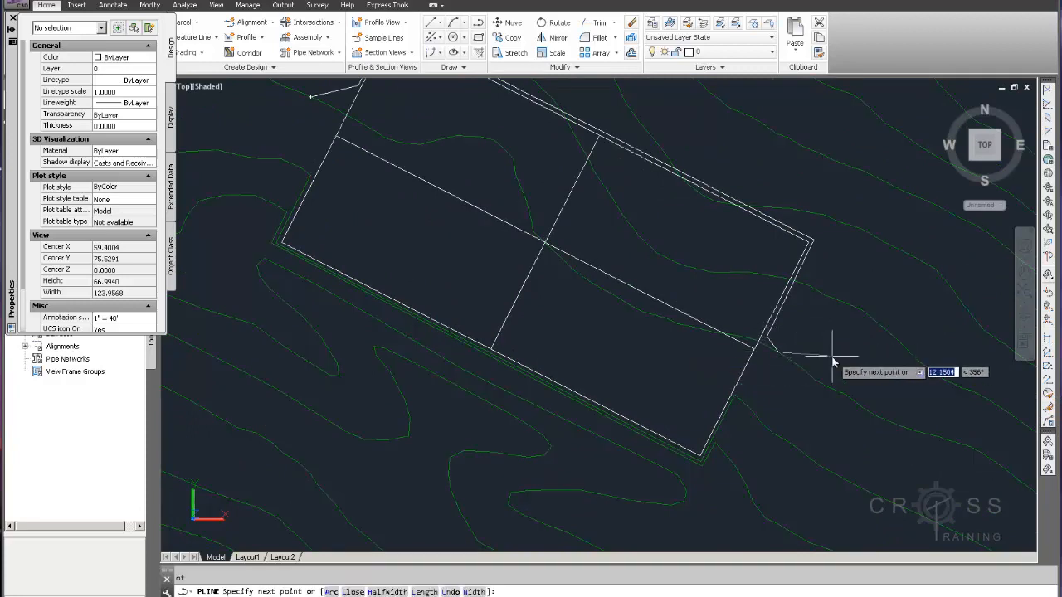
key("Escape")
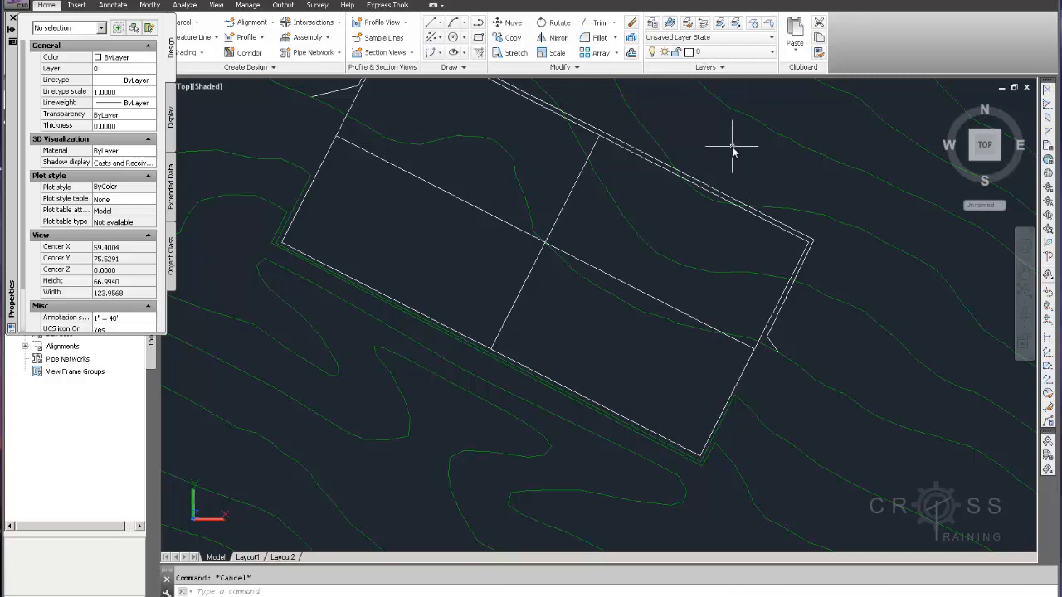
Start a second polyline at the next uphill contour's endpoint and bend it through two points around the pad's north corner
mouse_move(735, 202)
middle_mouse_down()
mouse_move(735, 265)
mouse_move(794, 279)
mouse_move(875, 343)
mouse_move(833, 372)
middle_mouse_up()
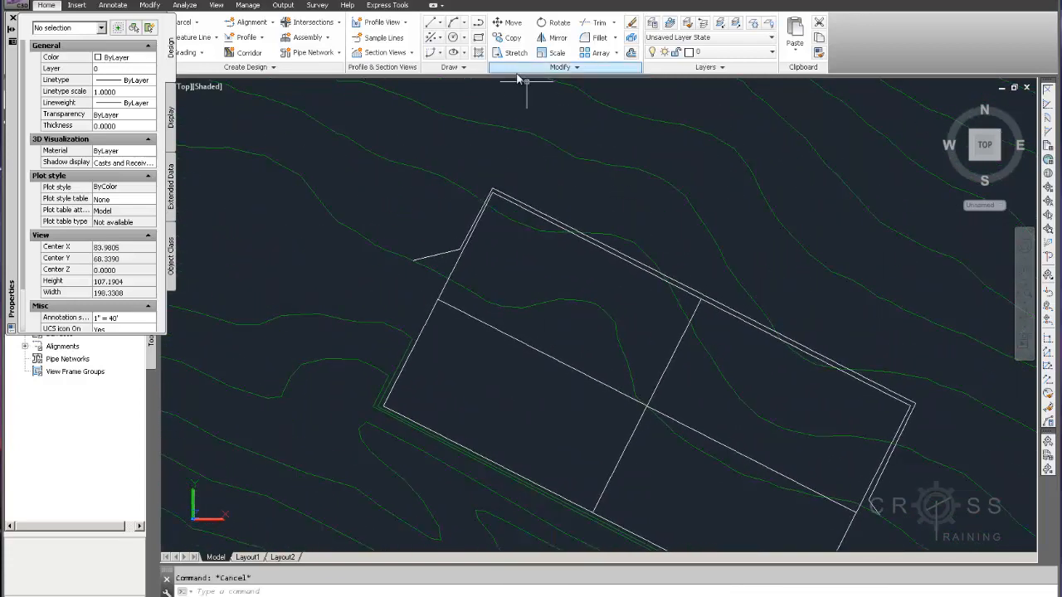
left_click(478, 24)
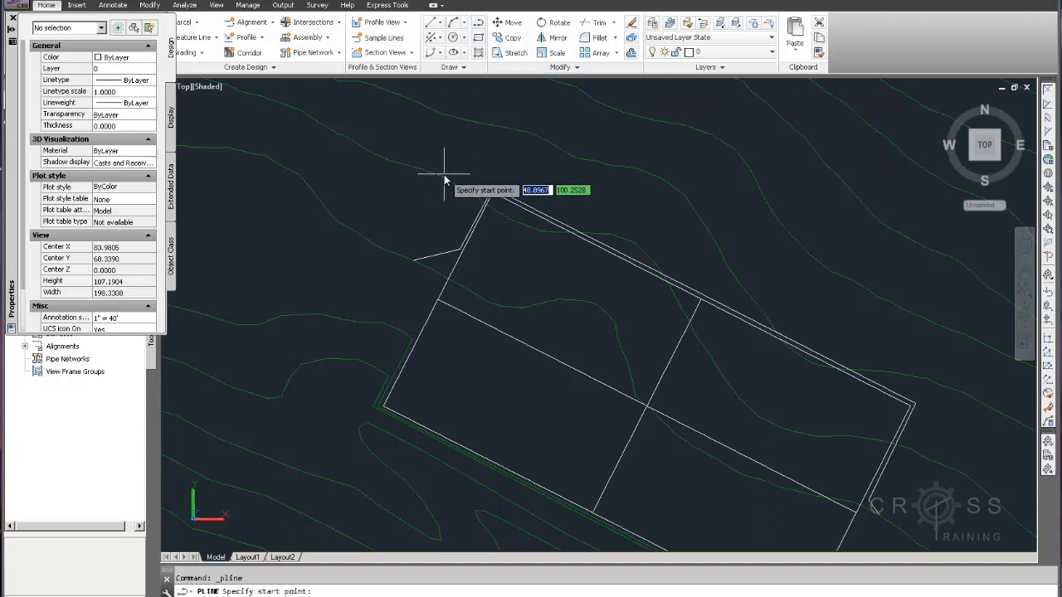
type("end")
key("Return")
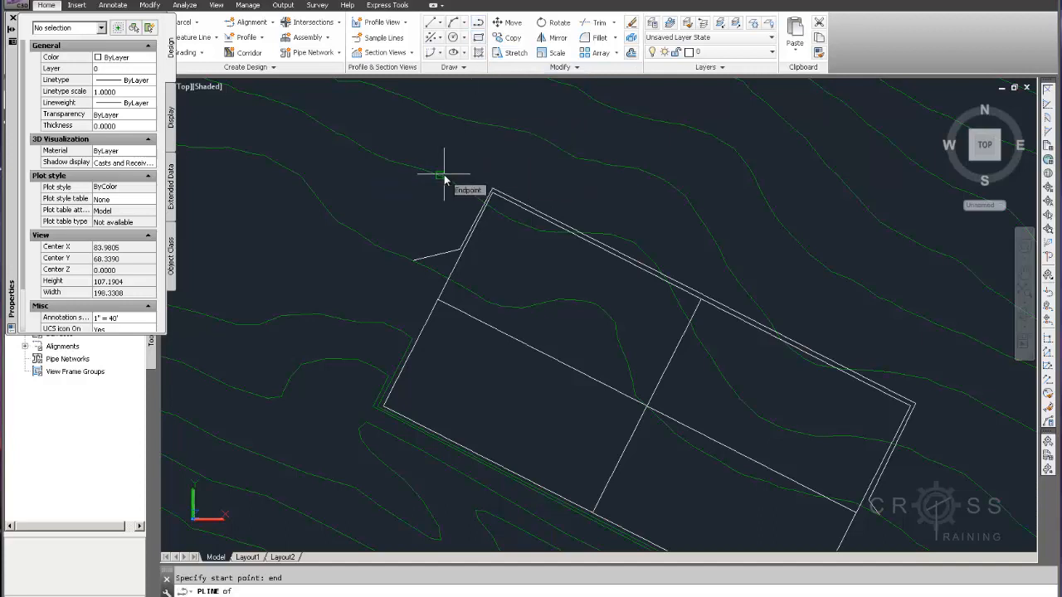
left_click(444, 178)
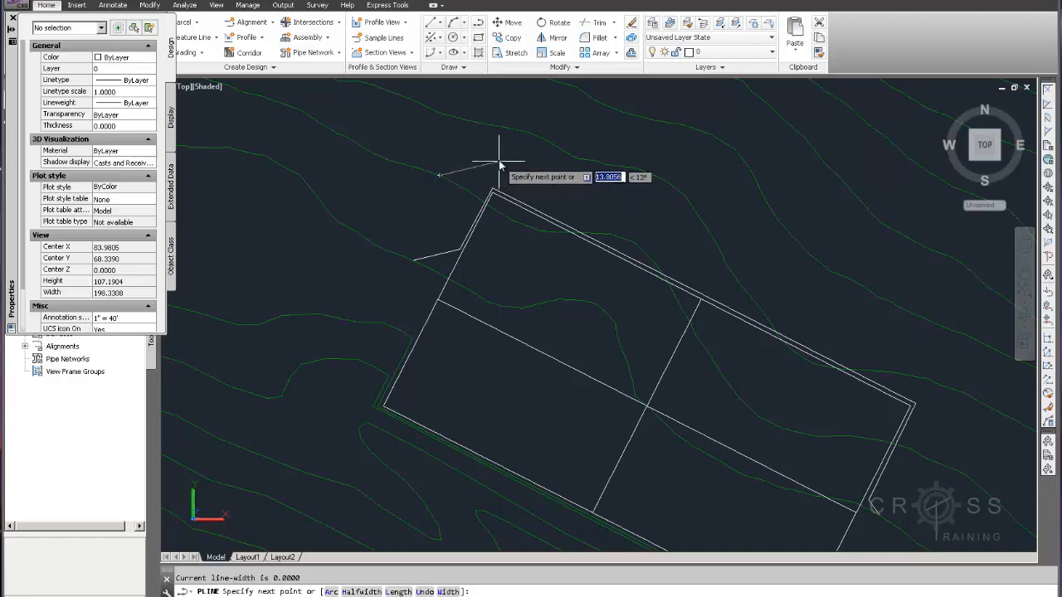
left_click(473, 174)
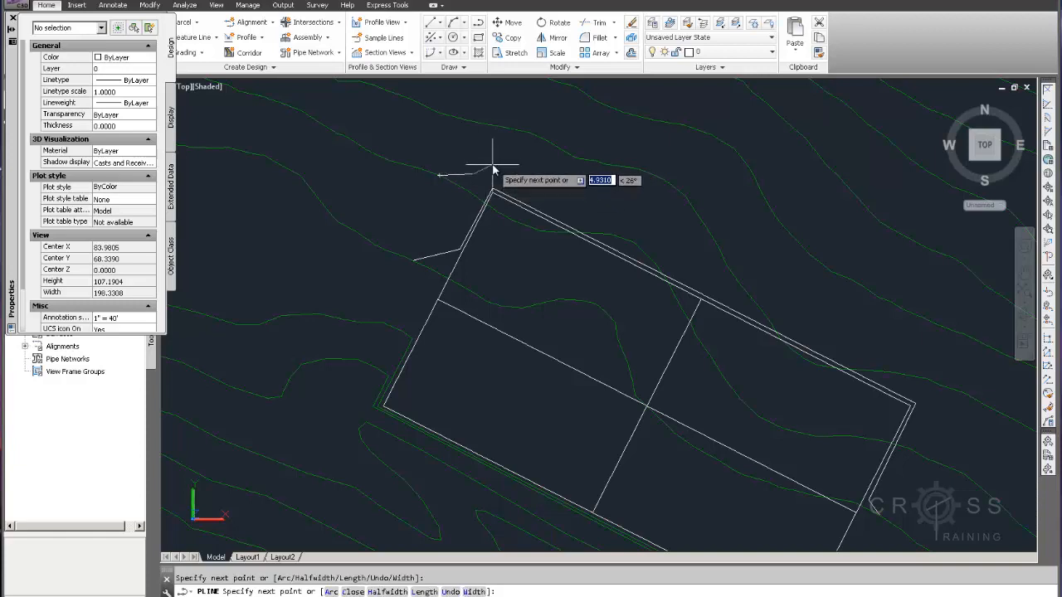
left_click(510, 148)
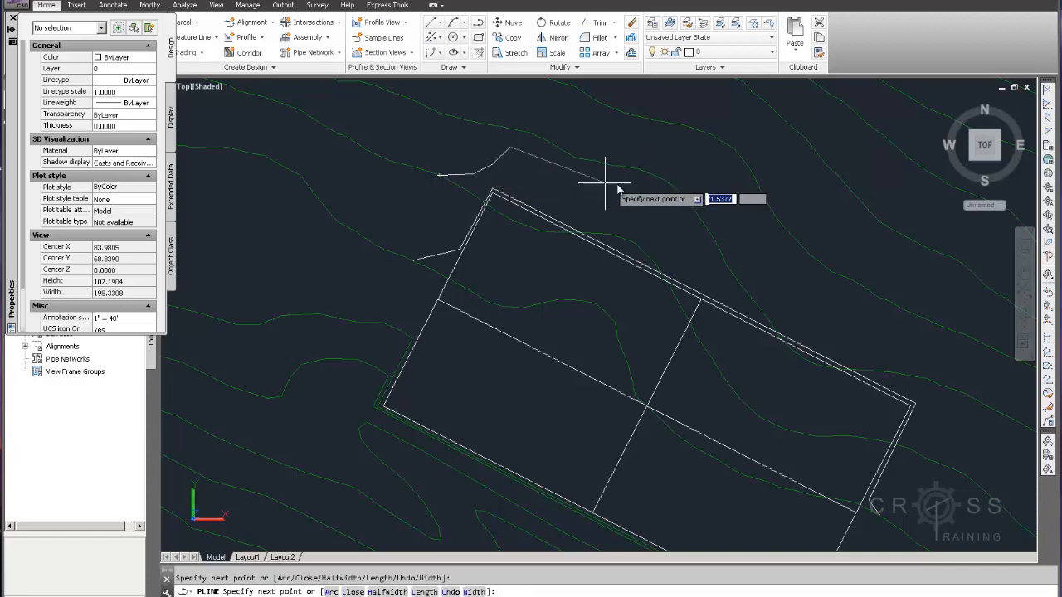
Extend the second polyline parallel to the pad's long northeast edge, turn it about 14.5 units down past the east corner, and finish at the contour endpoint
middle_click_drag(689, 237, 601, 141)
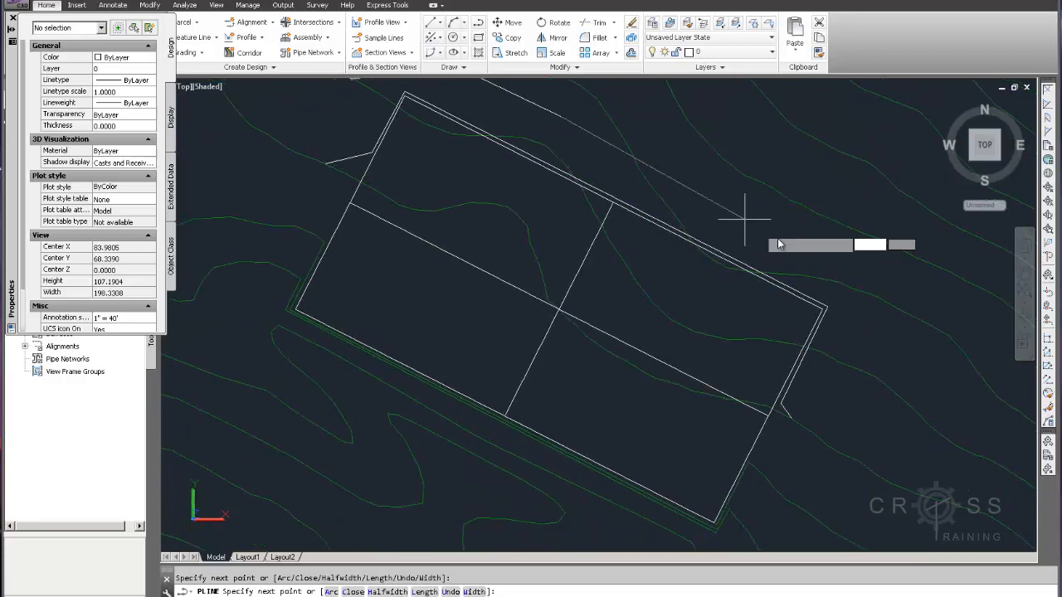
left_click(883, 279)
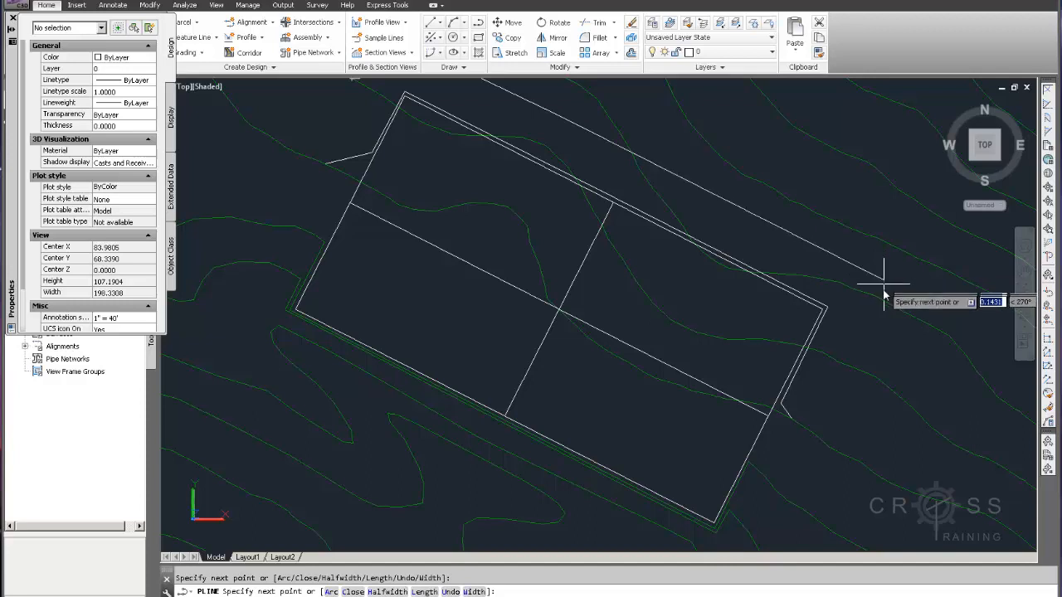
left_click(851, 339)
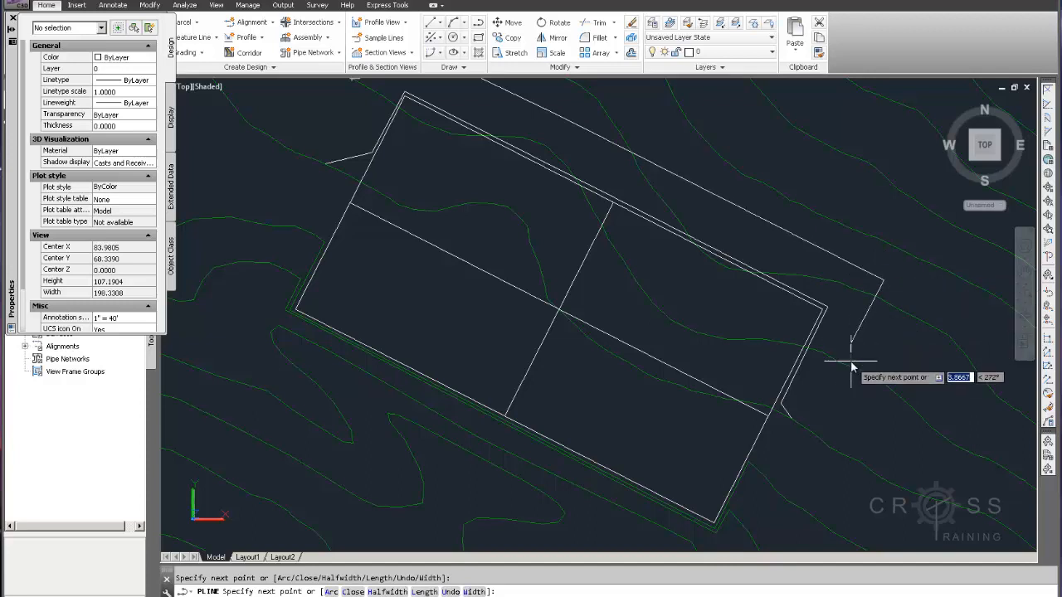
type("end")
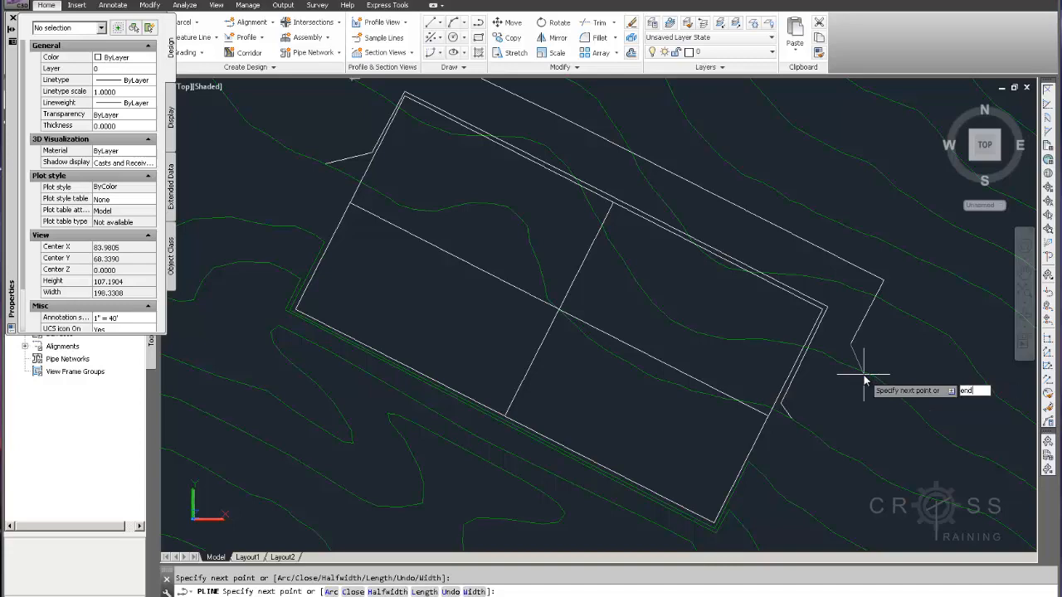
key("Return")
left_click(864, 375)
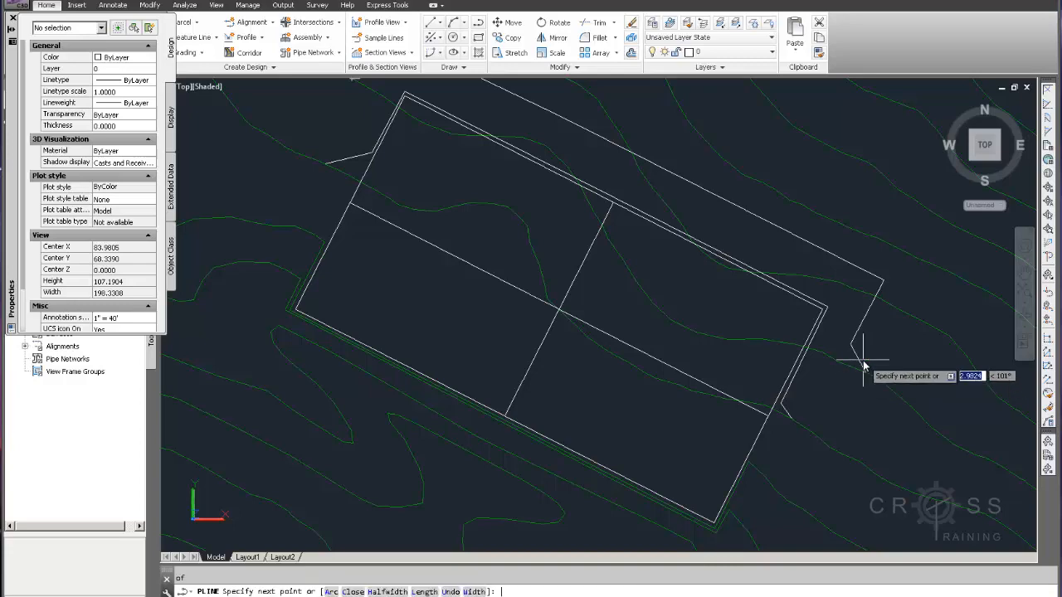
key("Escape")
key("Escape")
Start a third polyline at the next uphill contour's endpoint and bend it through three points around the pad's north corner
middle_click_drag(813, 312, 818, 397)
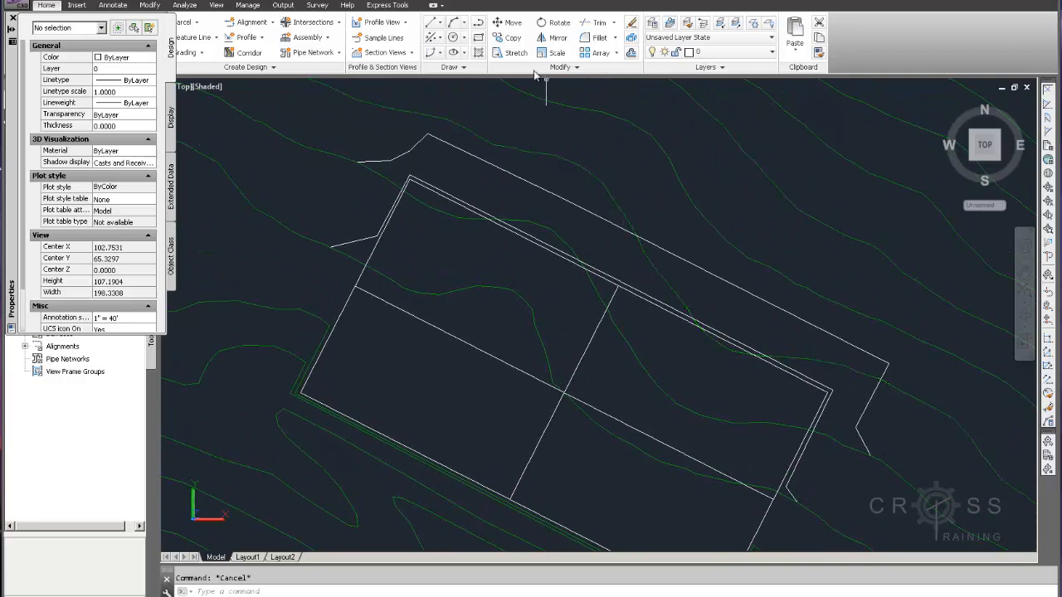
left_click(479, 23)
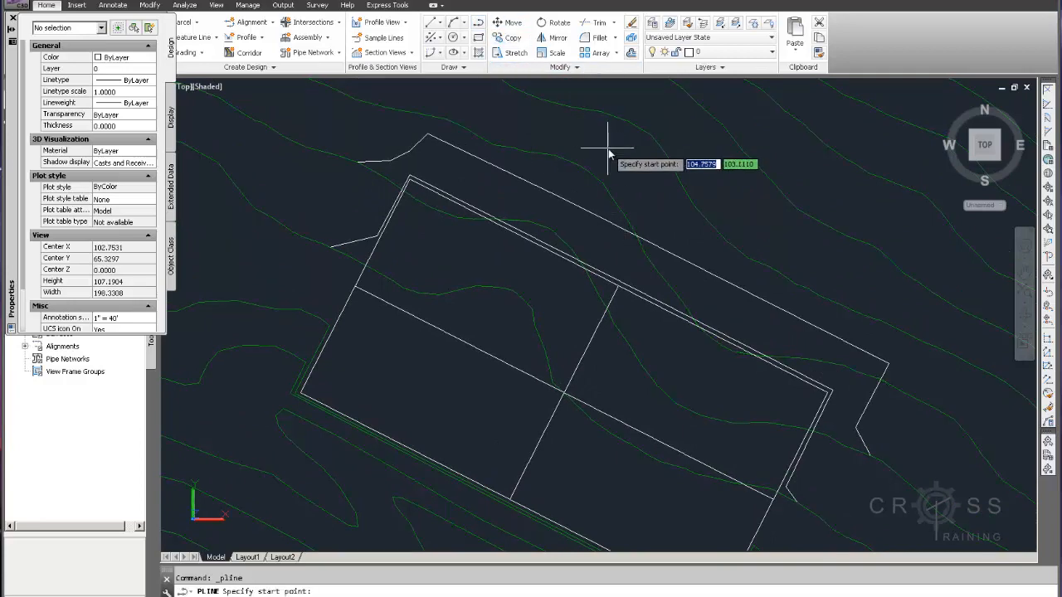
middle_click_drag(522, 135, 603, 193)
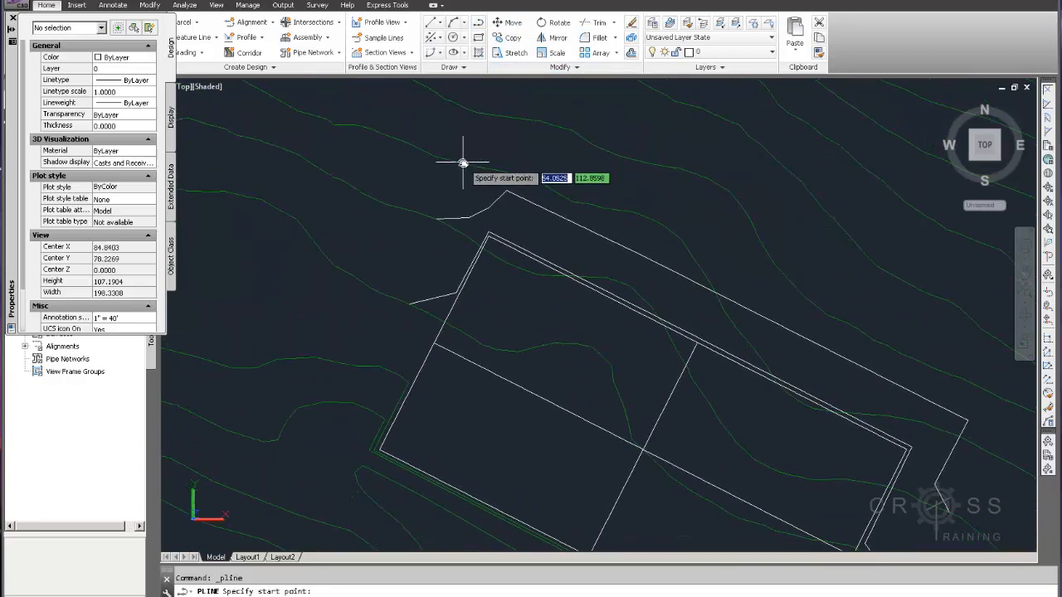
type("end")
key("Return")
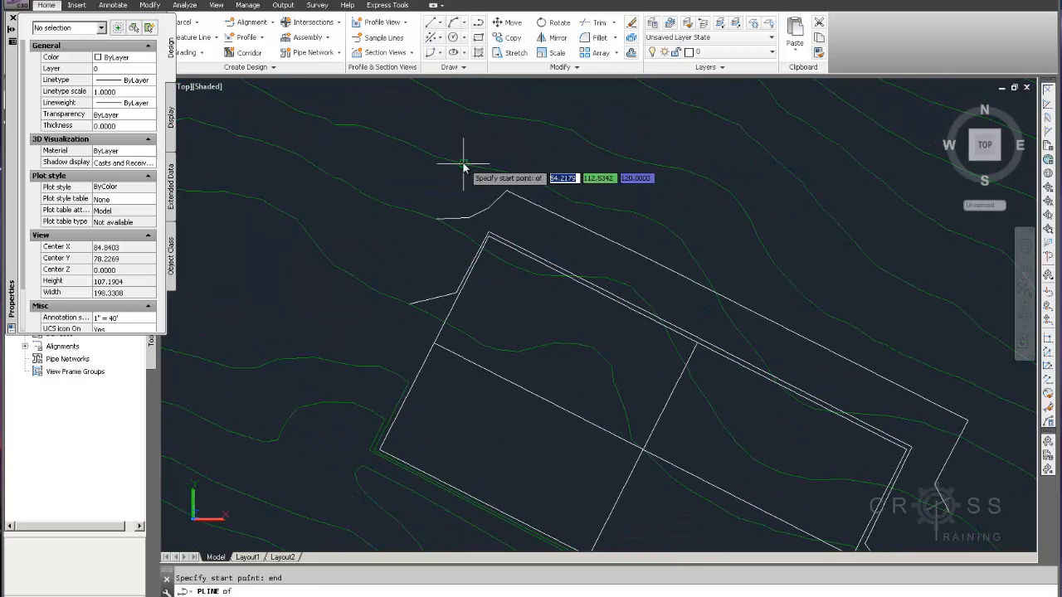
left_click(463, 165)
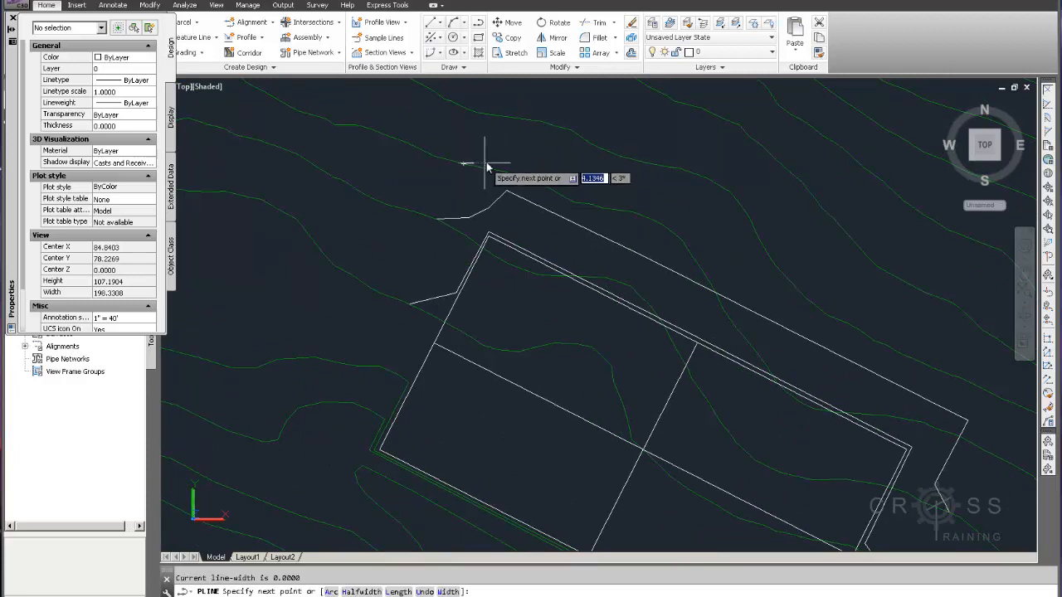
left_click(519, 155)
left_click(568, 158)
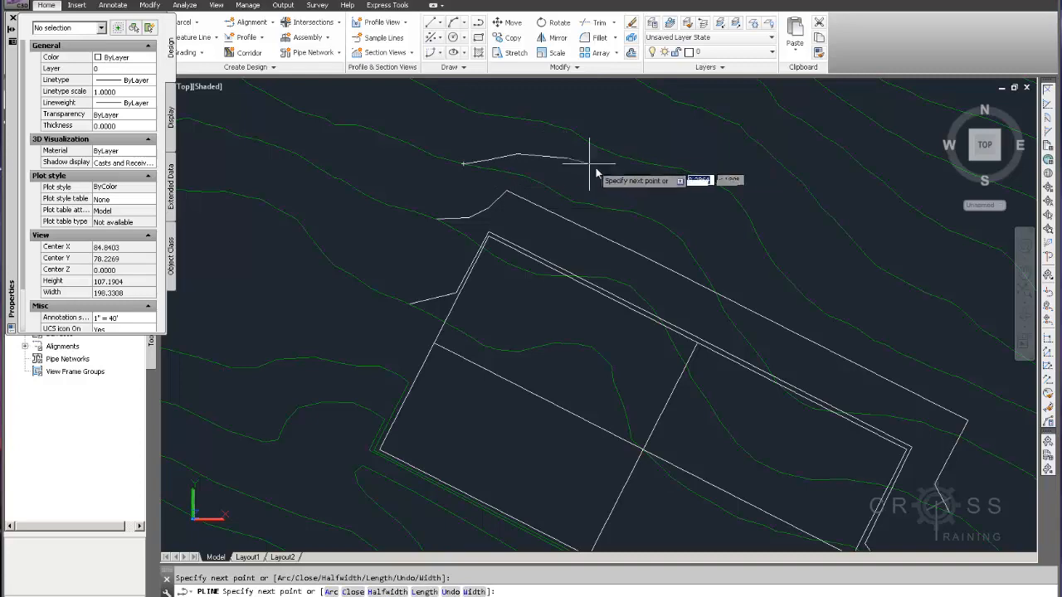
left_click(664, 195)
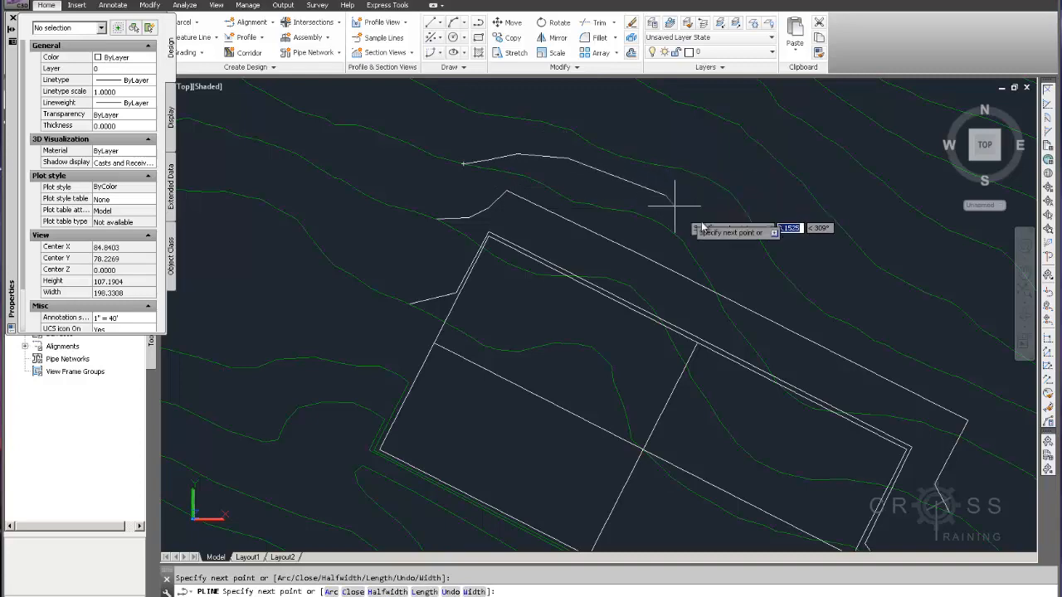
Extend the third polyline roughly parallel to the pad's long northeast edge, curve it around the east corner, and finish at the contour's endpoint
left_click(763, 253)
middle_click_drag(846, 286, 724, 212)
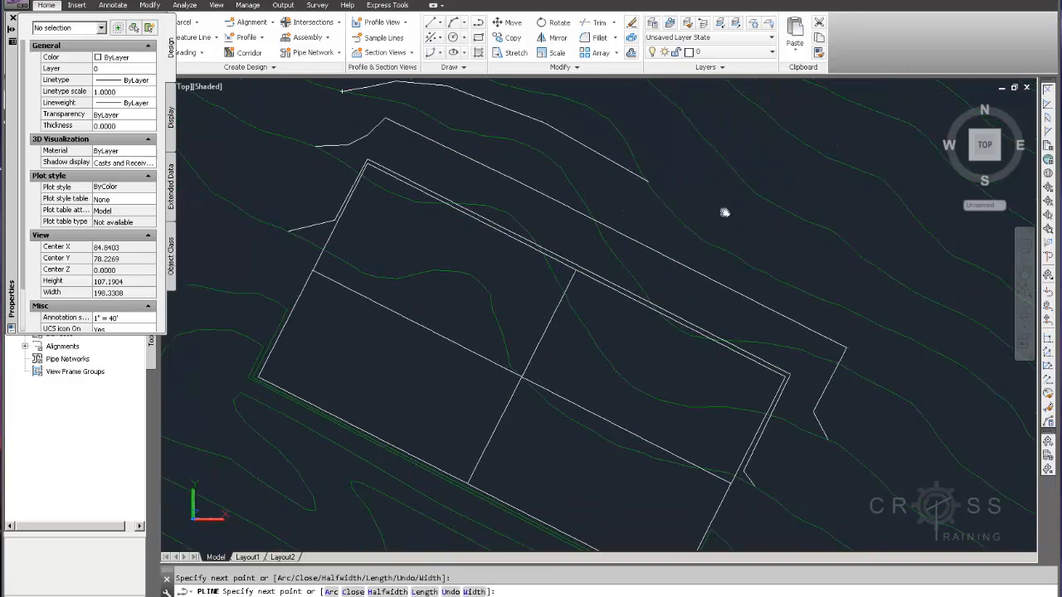
left_click(813, 255)
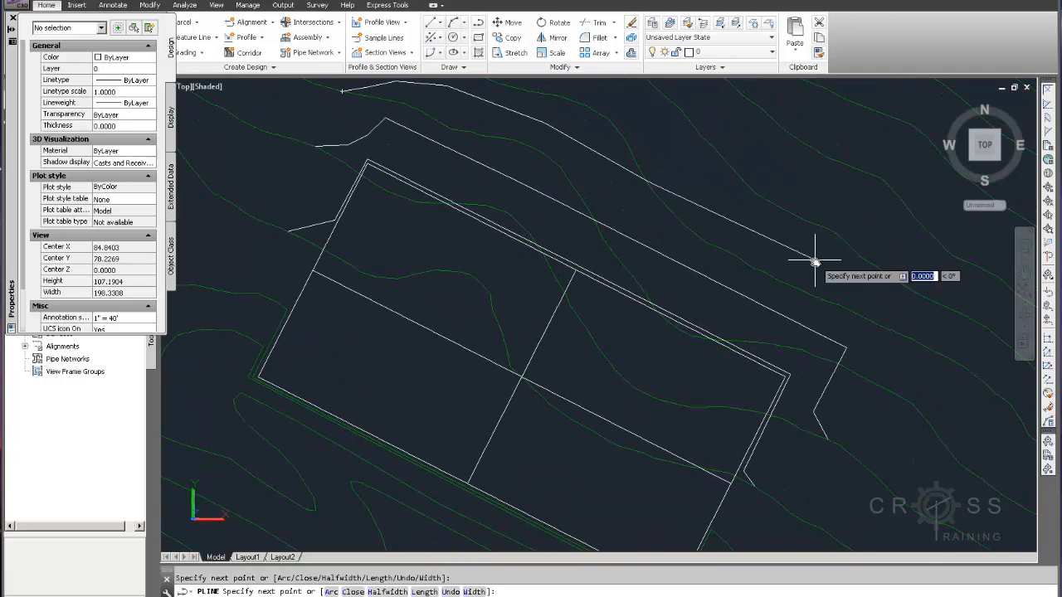
left_click(890, 309)
left_click(908, 354)
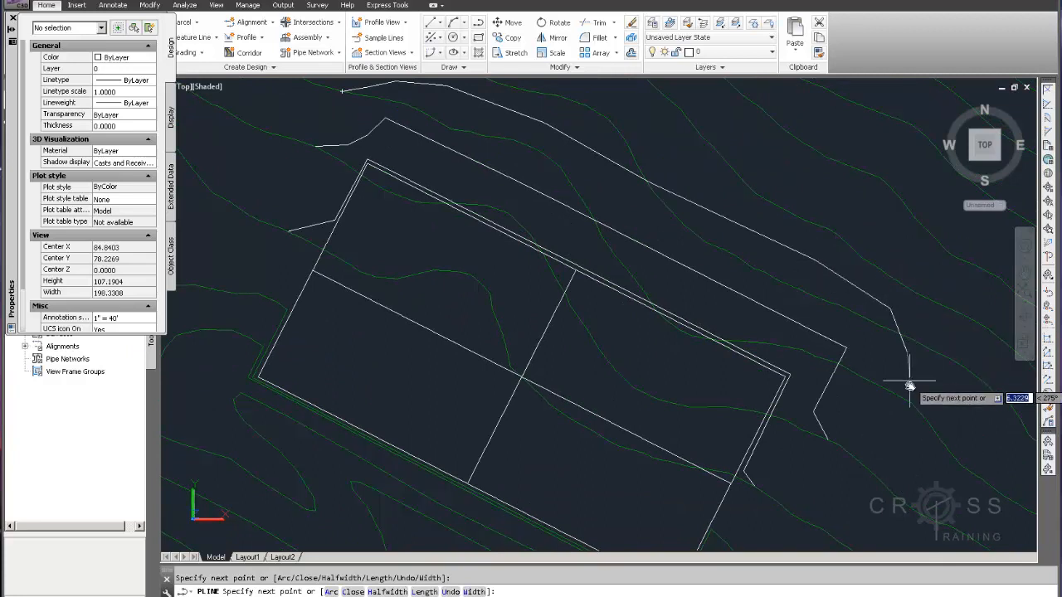
type("end")
key("Return")
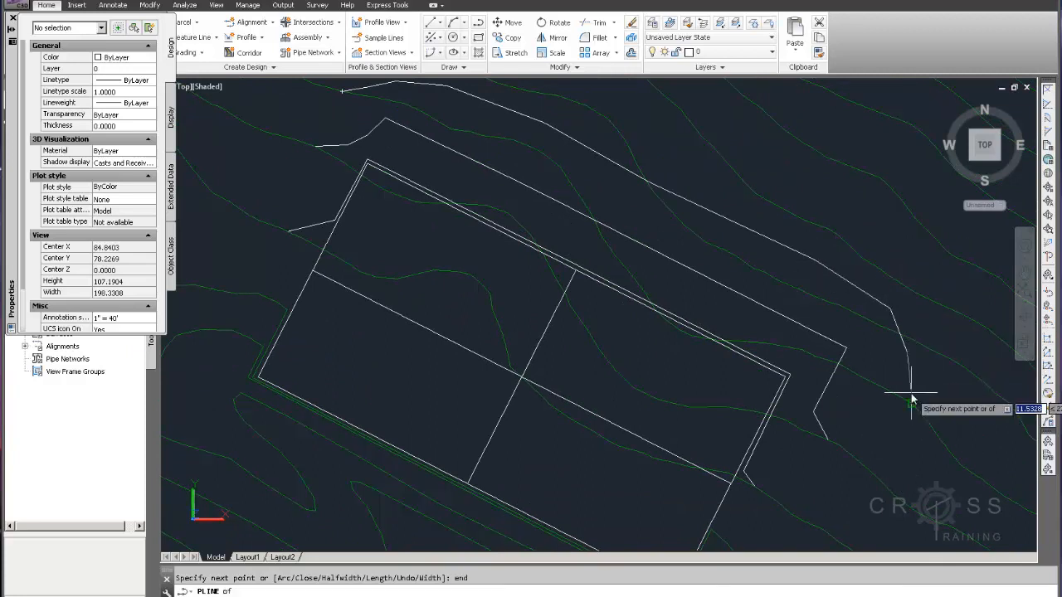
key("Escape")
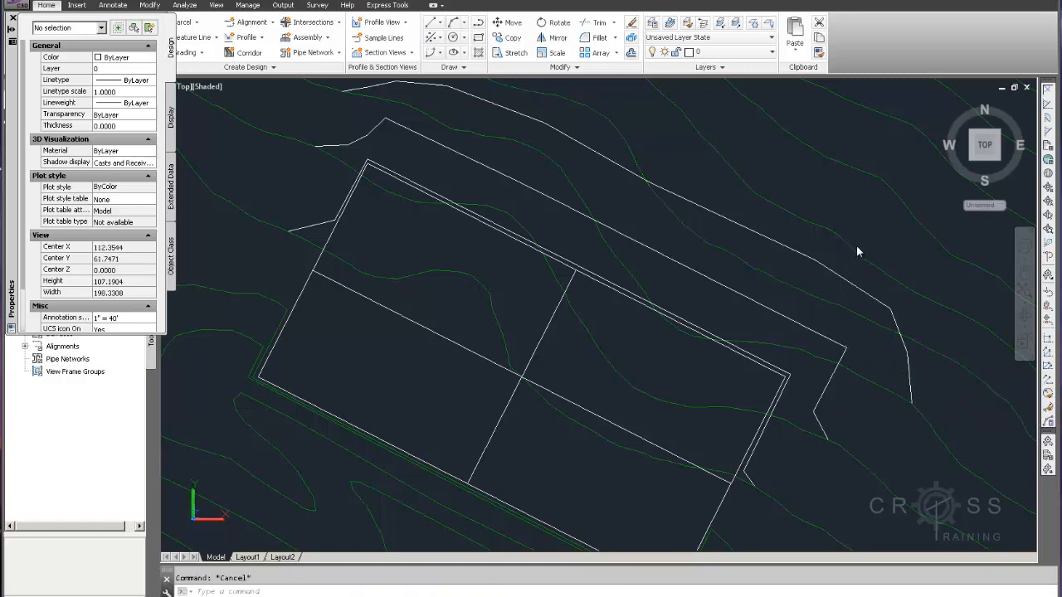
Start a fourth polyline at the following uphill contour's endpoint and bend it through two points beyond the pad's north corner
mouse_move(858, 237)
middle_mouse_down()
mouse_move(843, 343)
mouse_move(849, 429)
mouse_move(832, 336)
mouse_move(841, 312)
middle_mouse_up()
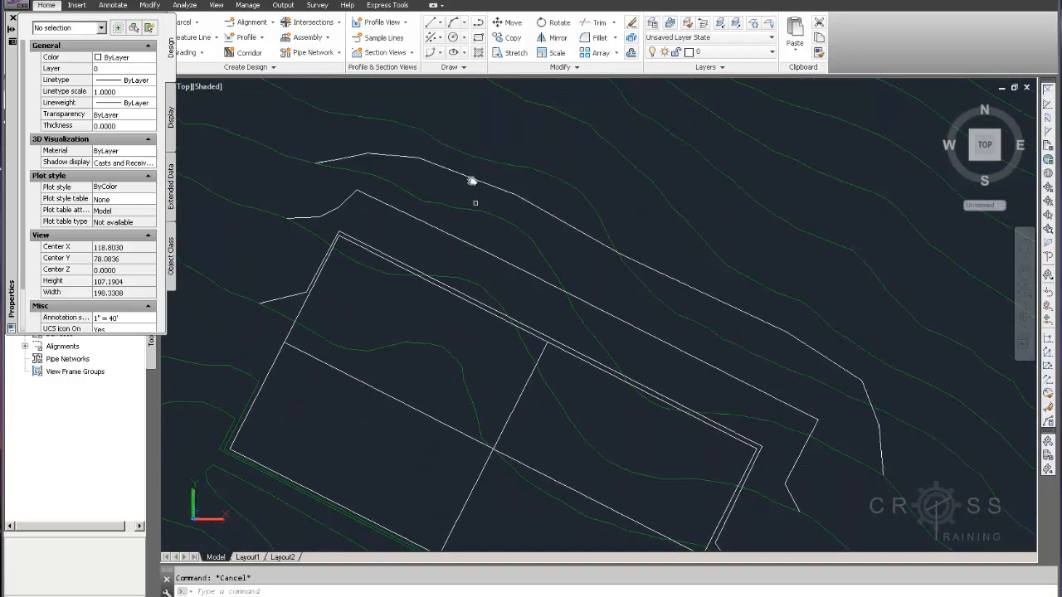
left_click(479, 23)
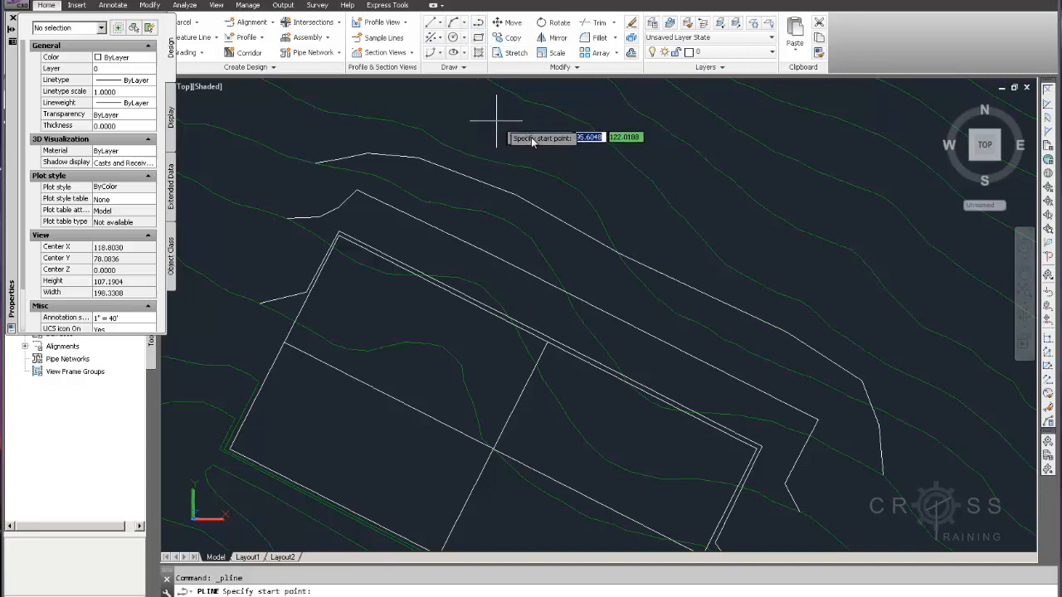
middle_click_drag(368, 113, 467, 157)
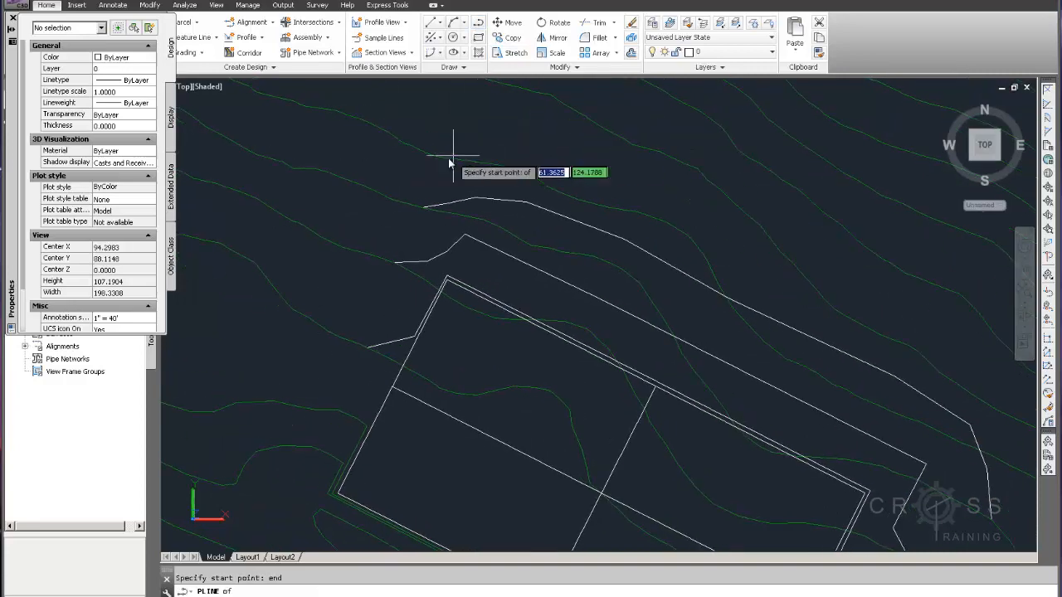
left_click(439, 156)
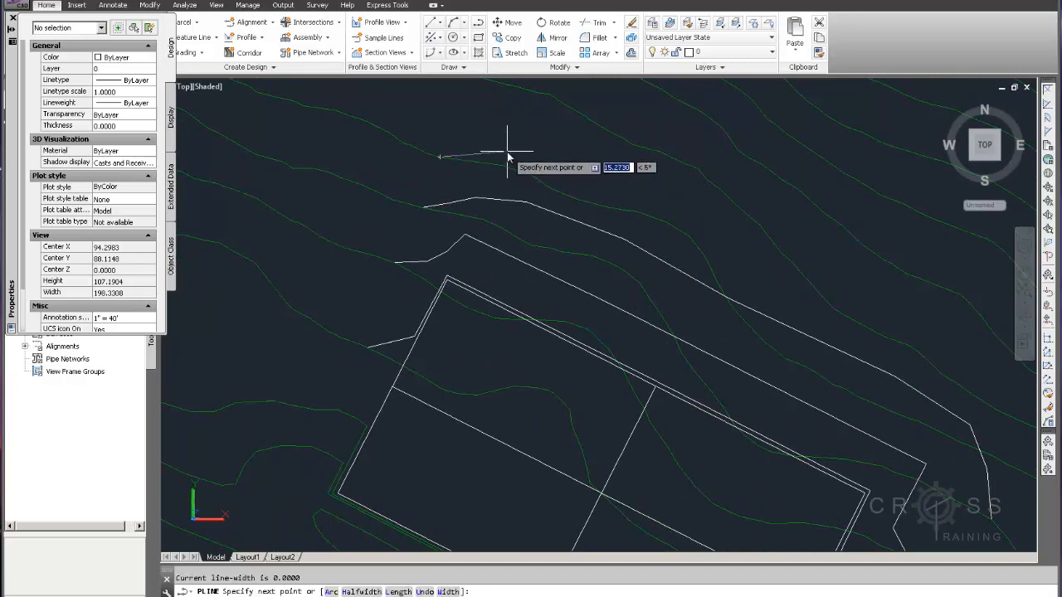
left_click(506, 152)
left_click(587, 171)
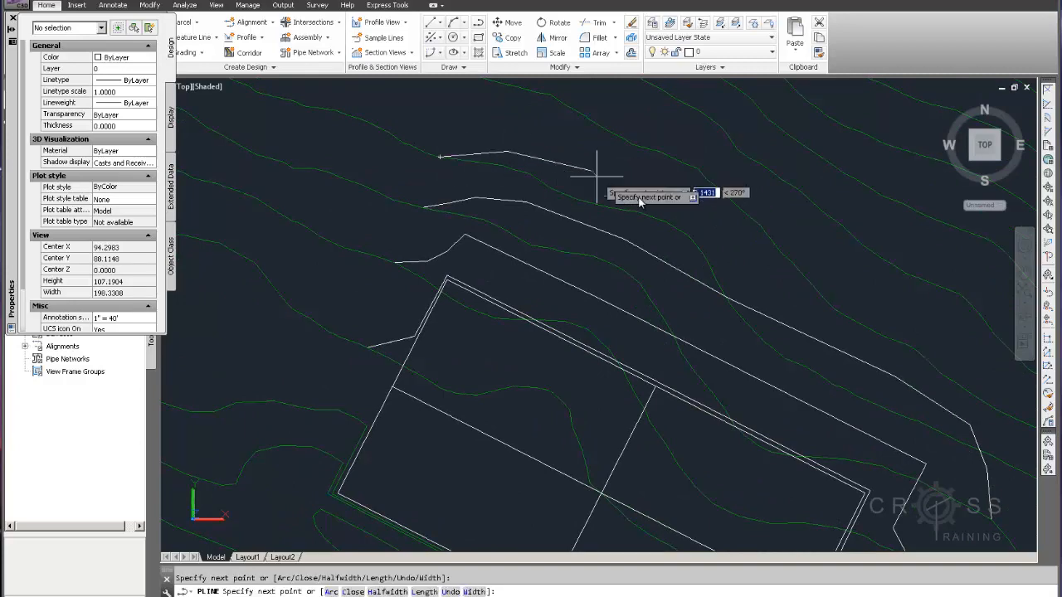
Run the fourth polyline outside the third one, turn it down past the pad's east corner, and finish at the contour's endpoint
left_click(715, 229)
middle_click_drag(667, 196, 529, 90)
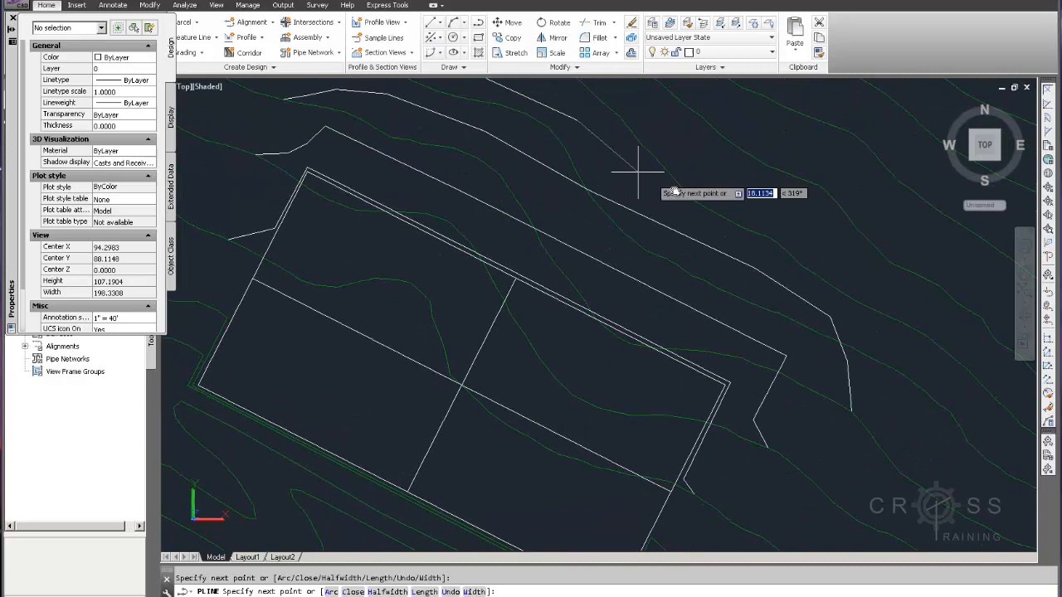
left_click(722, 196)
middle_click_drag(833, 231, 797, 243)
left_click(829, 285)
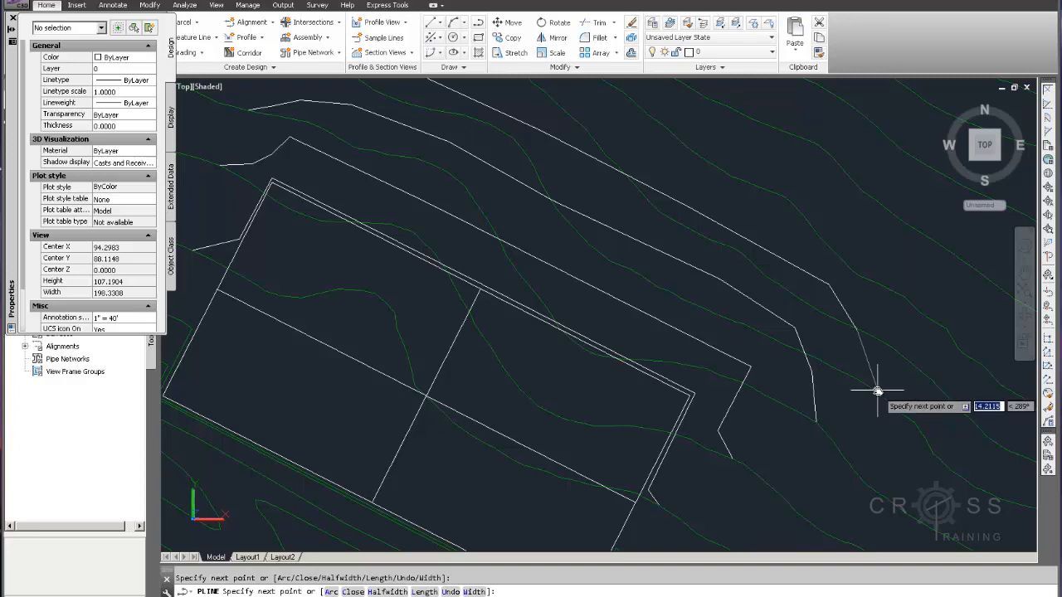
type("end")
key("Return")
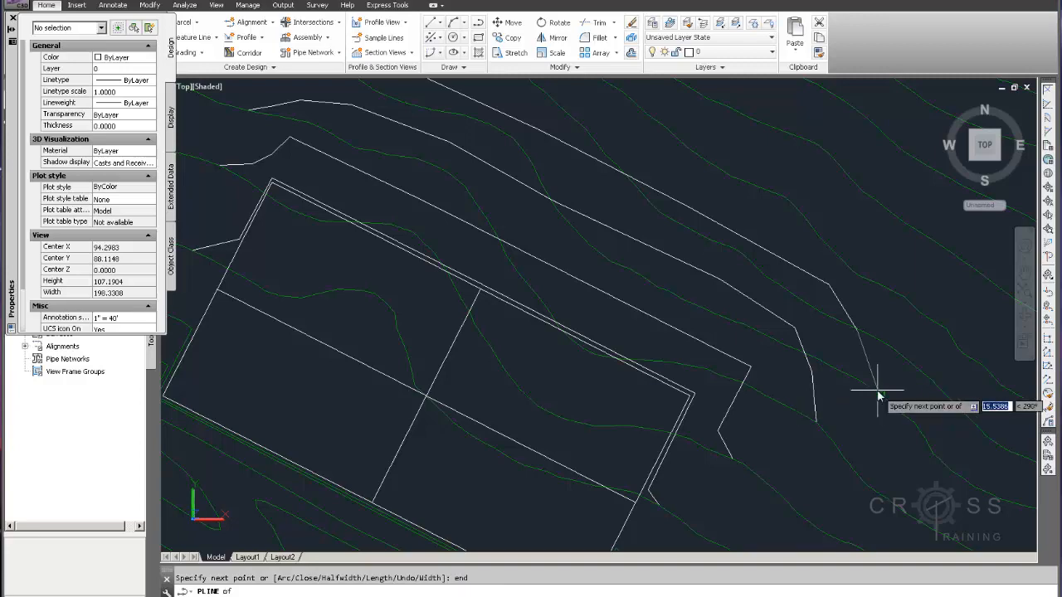
left_click(878, 395)
key("Escape")
Trim away the existing contour's stretch across the pad, using the first polyline around the pad's uphill side as the cutting edge
middle_click_drag(839, 378, 908, 361)
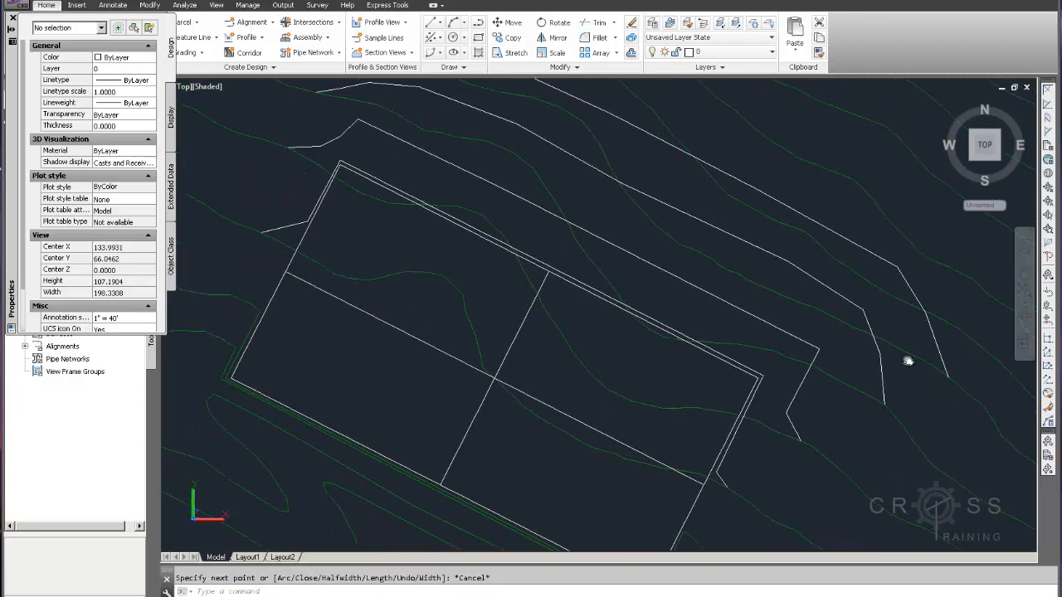
left_click(825, 345)
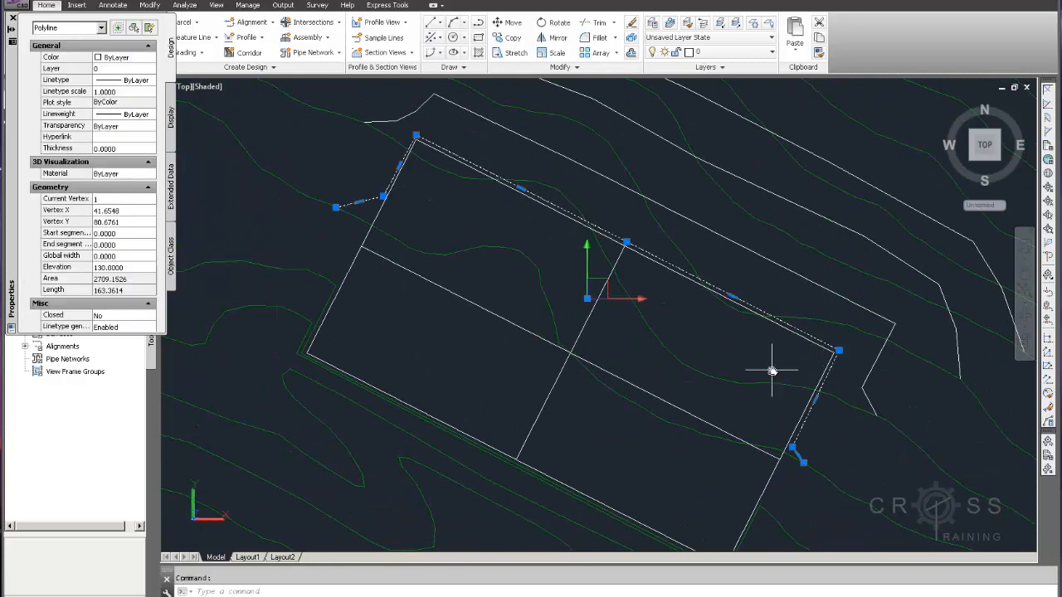
middle_click_drag(771, 370, 854, 360)
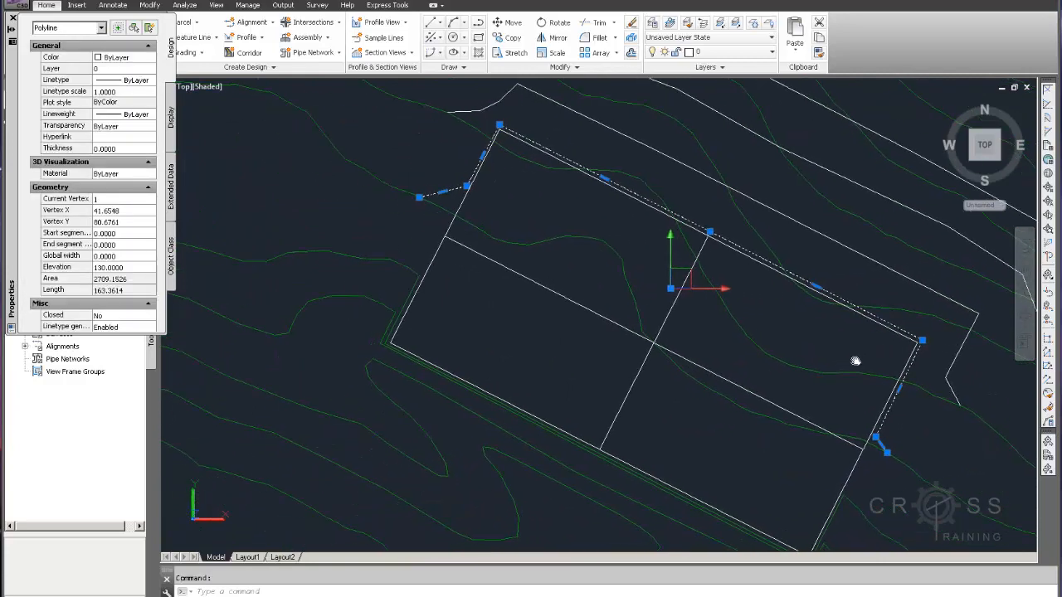
left_click(598, 27)
key("Return")
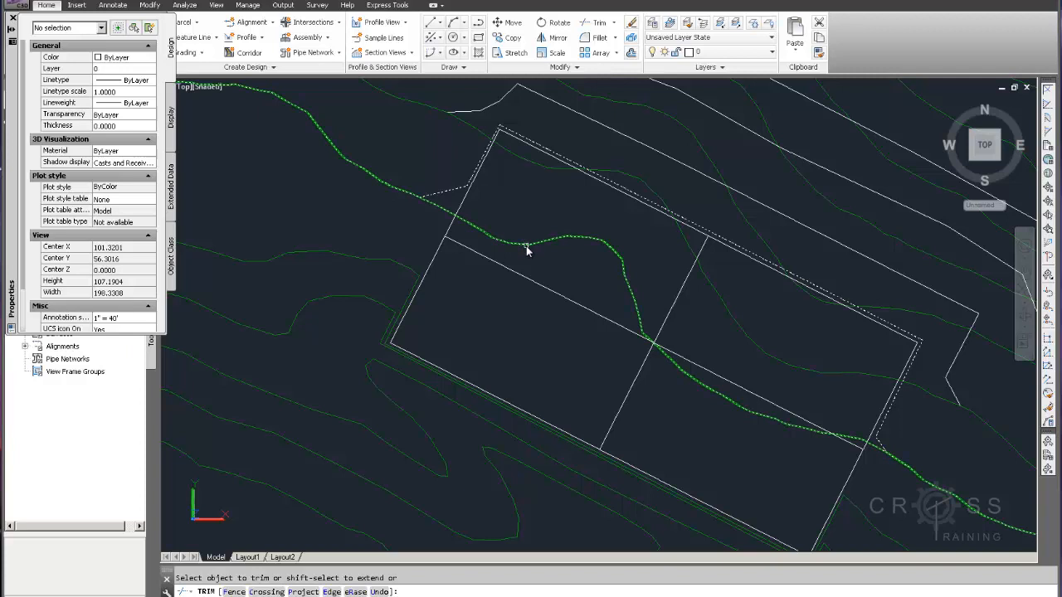
left_click(526, 246)
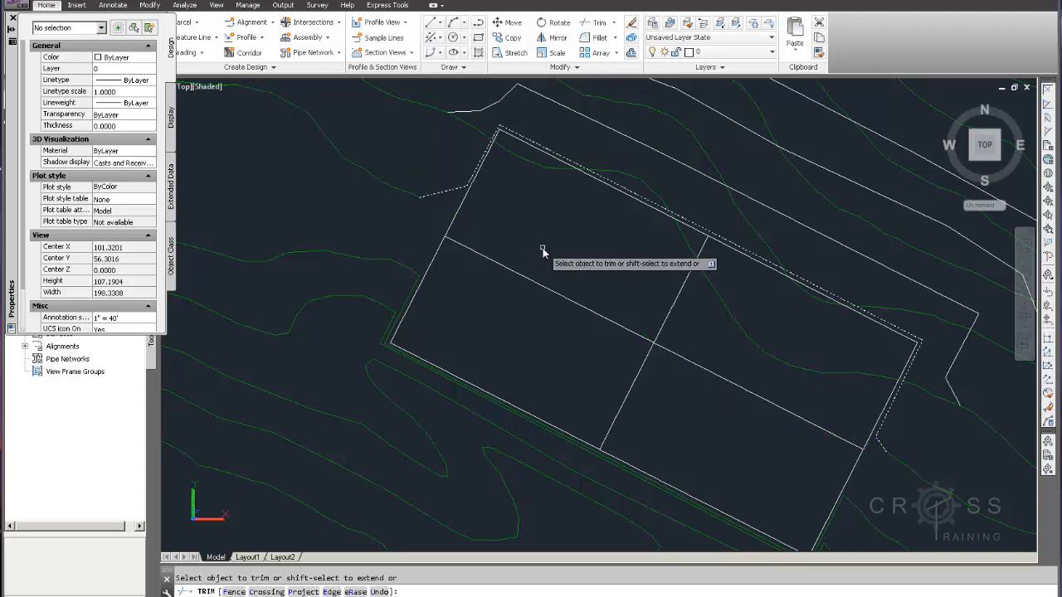
key("Escape")
Move the first uphill polyline to the C-TOPO-MAJR-N layer
left_click(454, 195)
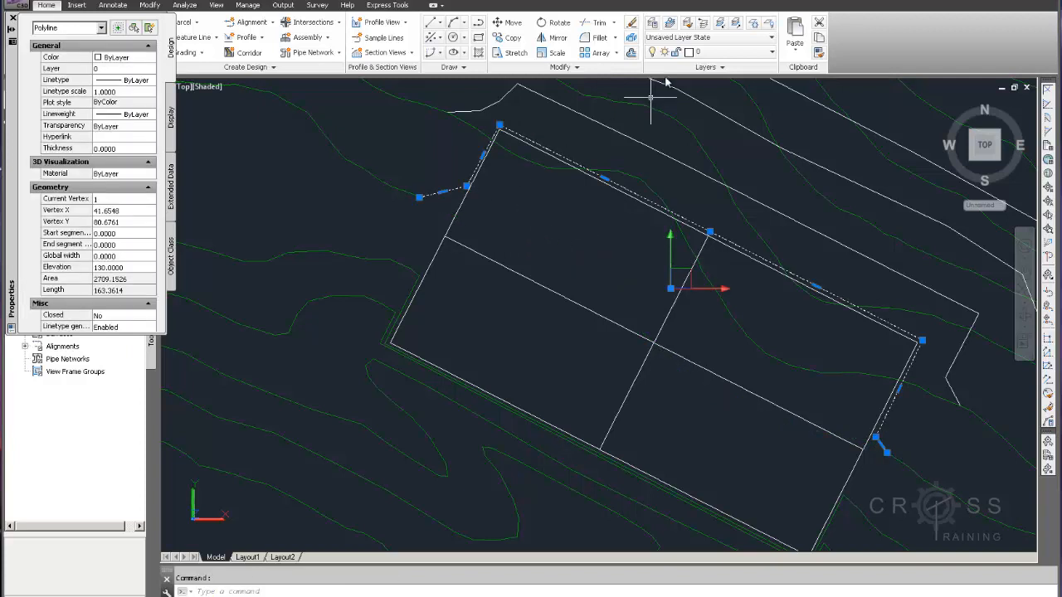
left_click(746, 52)
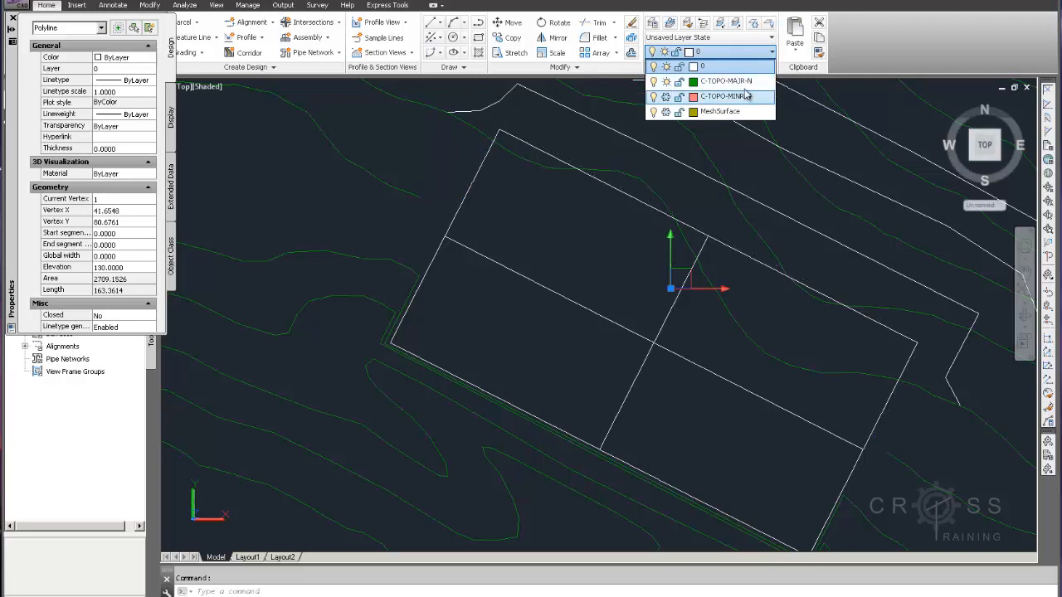
left_click(734, 81)
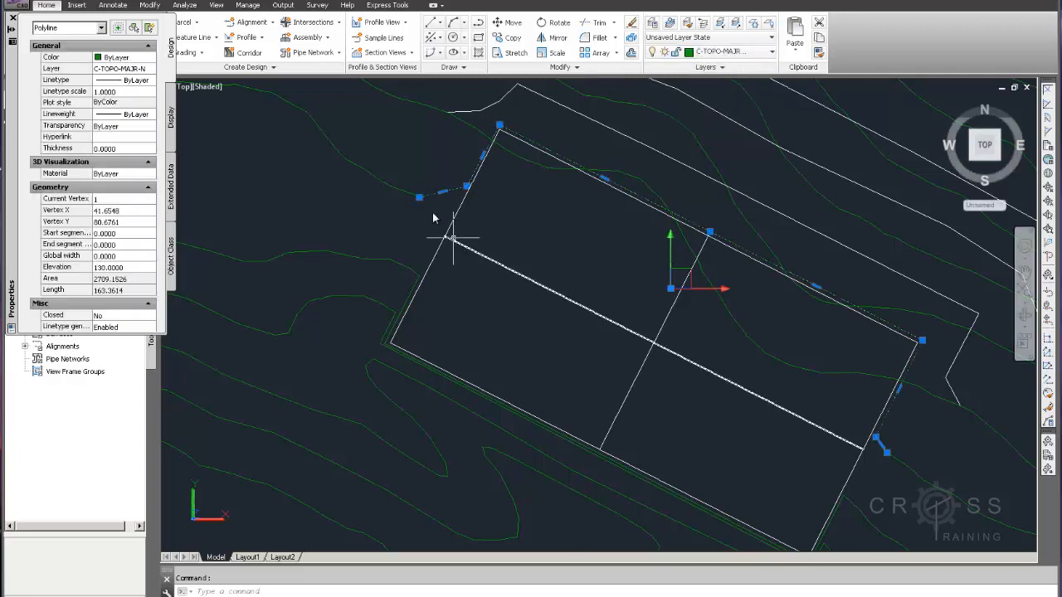
key("Escape")
Join the trimmed existing contour west of the pad with the first uphill polyline using PEDIT
type("pedi")
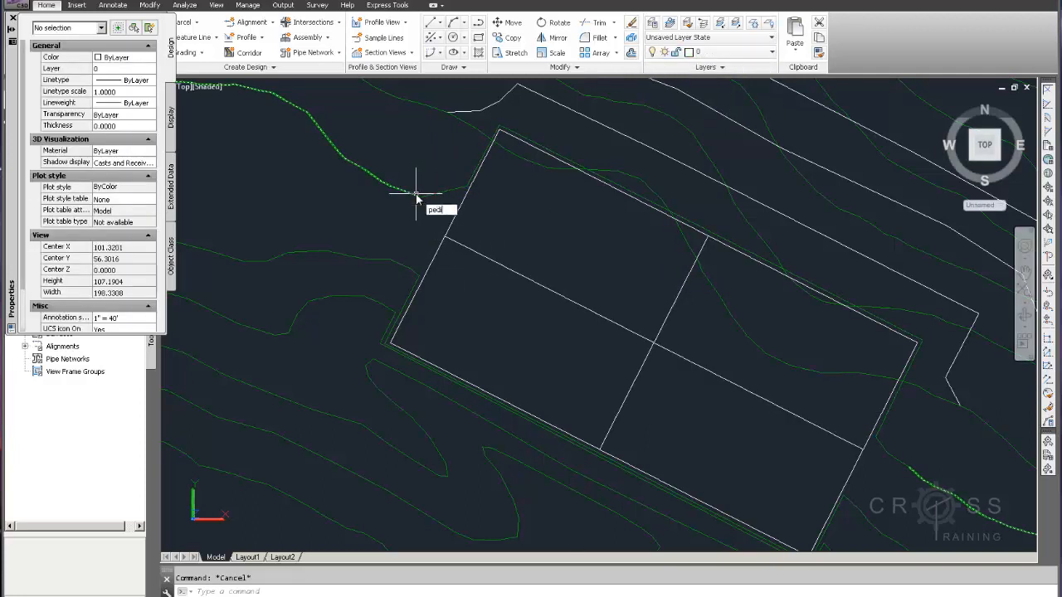
type("t")
key("Return")
left_click(413, 194)
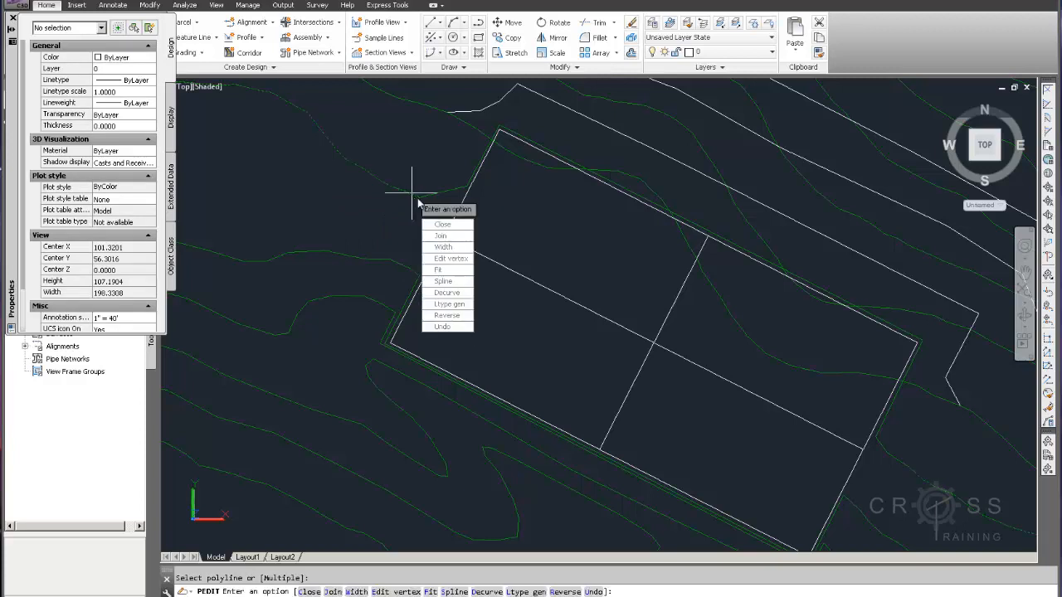
type("j")
key("Return")
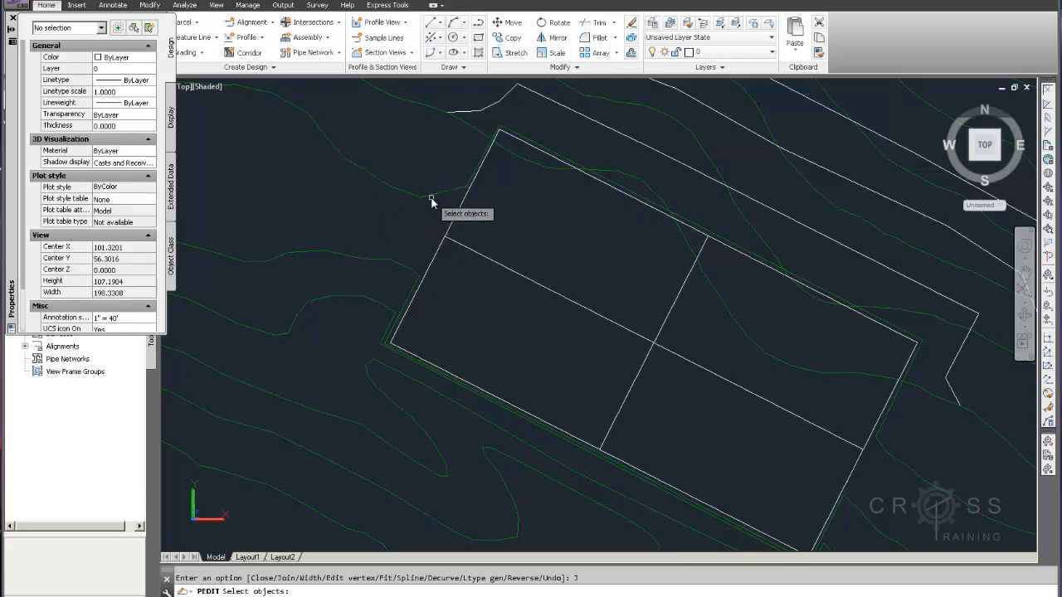
left_click(434, 195)
key("Return")
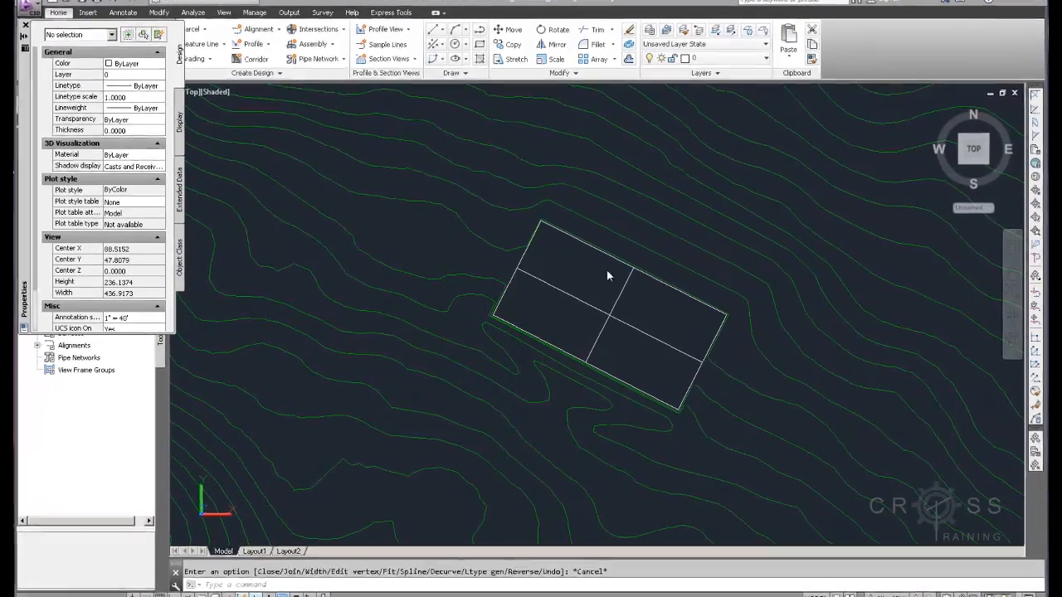
middle_click_drag(624, 277, 551, 286)
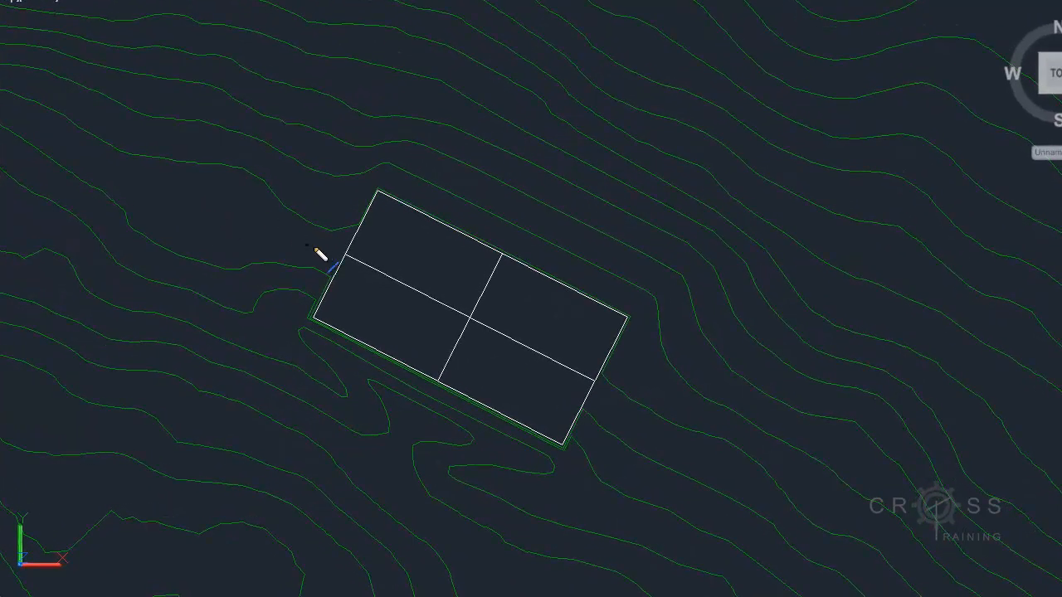
mouse_move(327, 247)
left_mouse_down()
mouse_move(332, 158)
mouse_move(351, 103)
left_mouse_up()
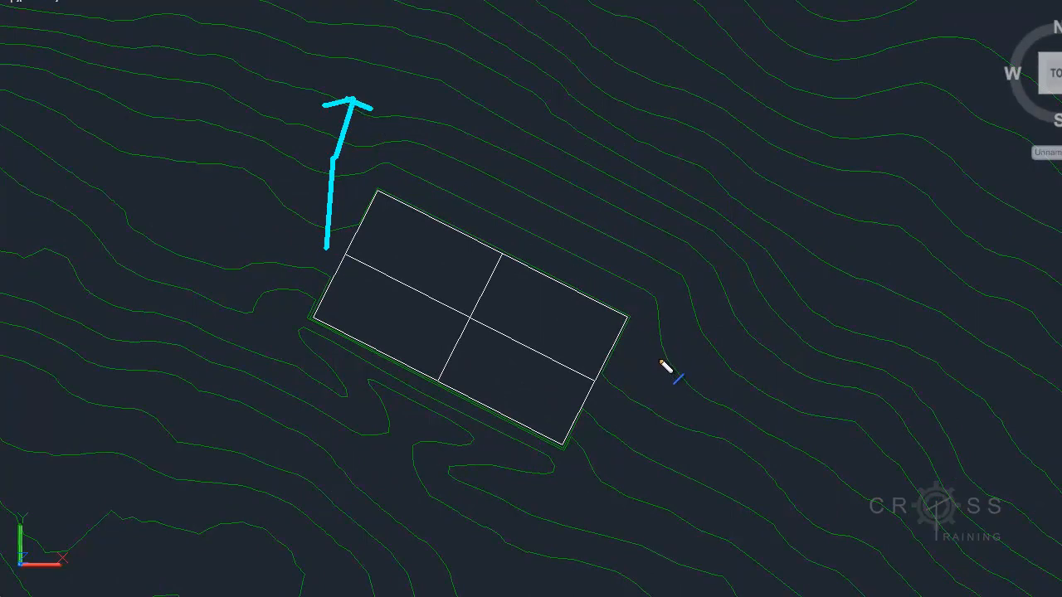
left_click_drag(651, 356, 801, 278)
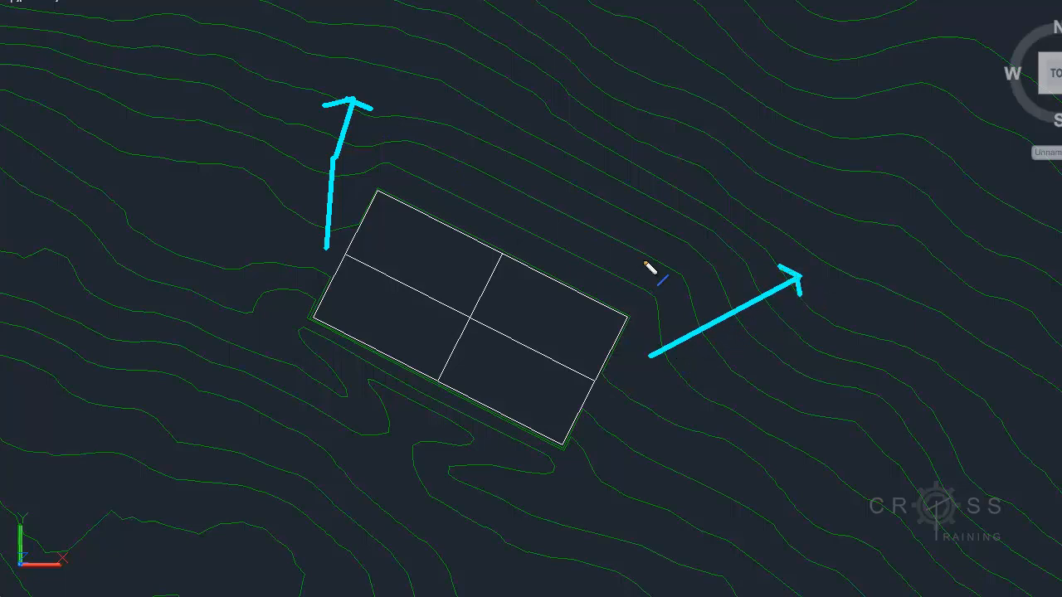
mouse_move(594, 277)
left_mouse_down()
mouse_move(659, 193)
mouse_move(643, 197)
mouse_move(664, 211)
left_mouse_up()
mouse_move(470, 211)
left_mouse_down()
mouse_move(544, 113)
mouse_move(522, 113)
left_mouse_up()
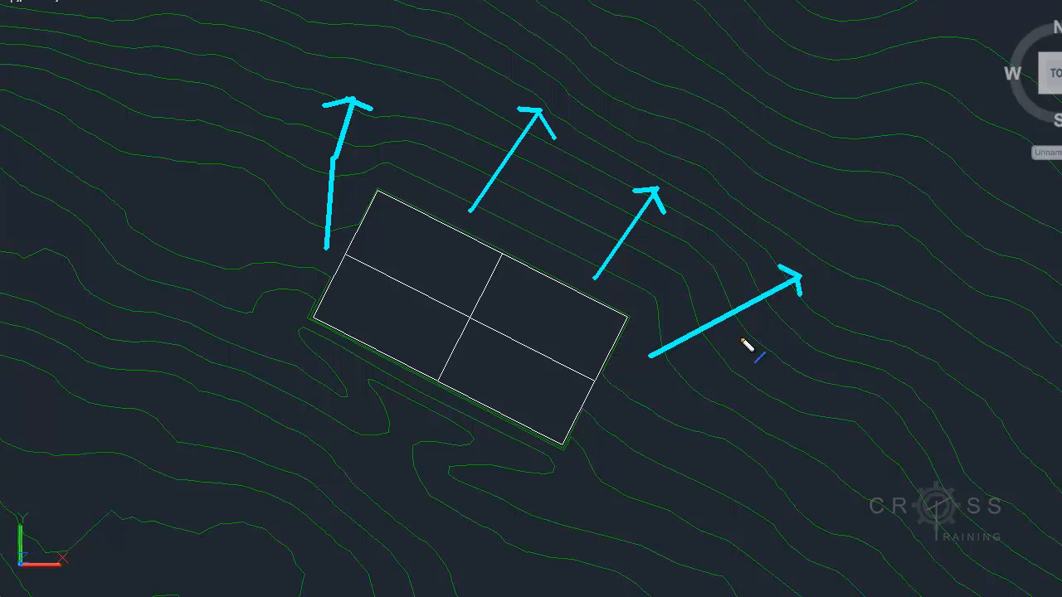
mouse_move(406, 445)
left_mouse_down()
mouse_move(538, 491)
mouse_move(617, 489)
mouse_move(692, 446)
mouse_move(691, 434)
left_mouse_up()
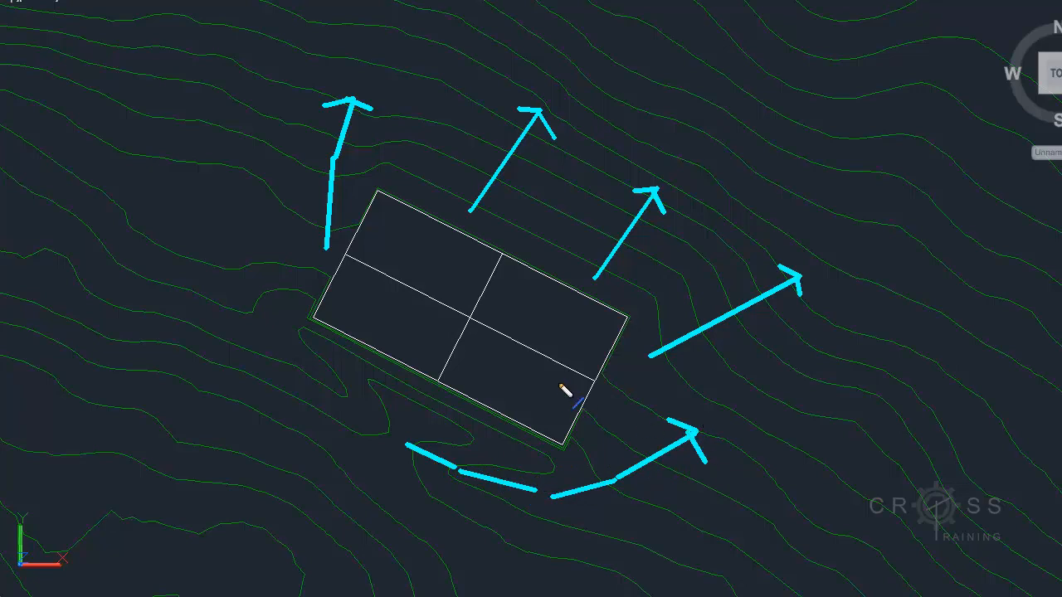
left_click_drag(372, 421, 331, 385)
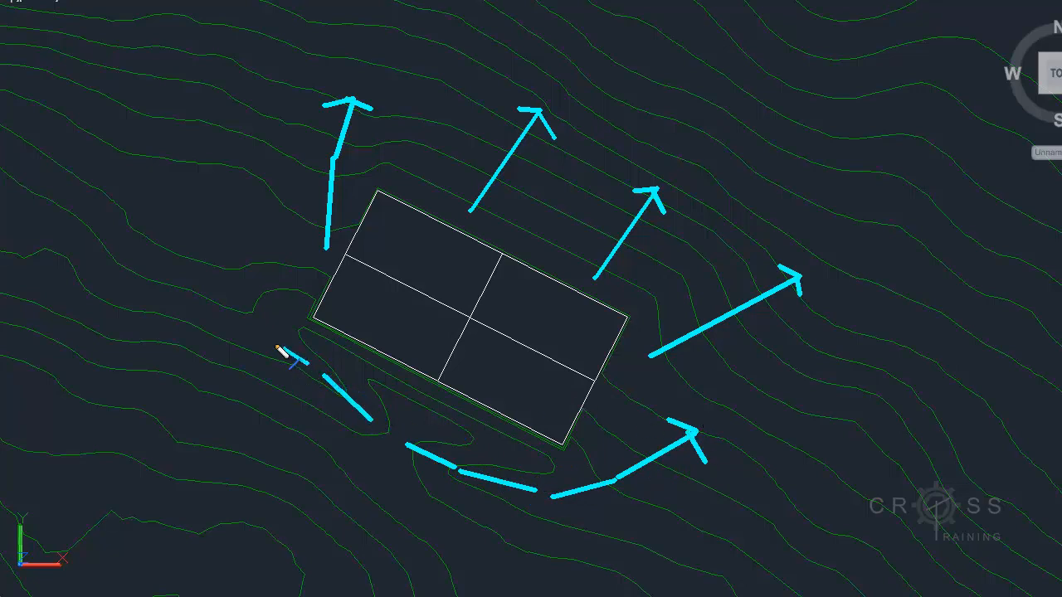
mouse_move(239, 283)
left_mouse_down()
mouse_move(236, 245)
mouse_move(302, 199)
mouse_move(316, 174)
mouse_move(325, 203)
left_mouse_up()
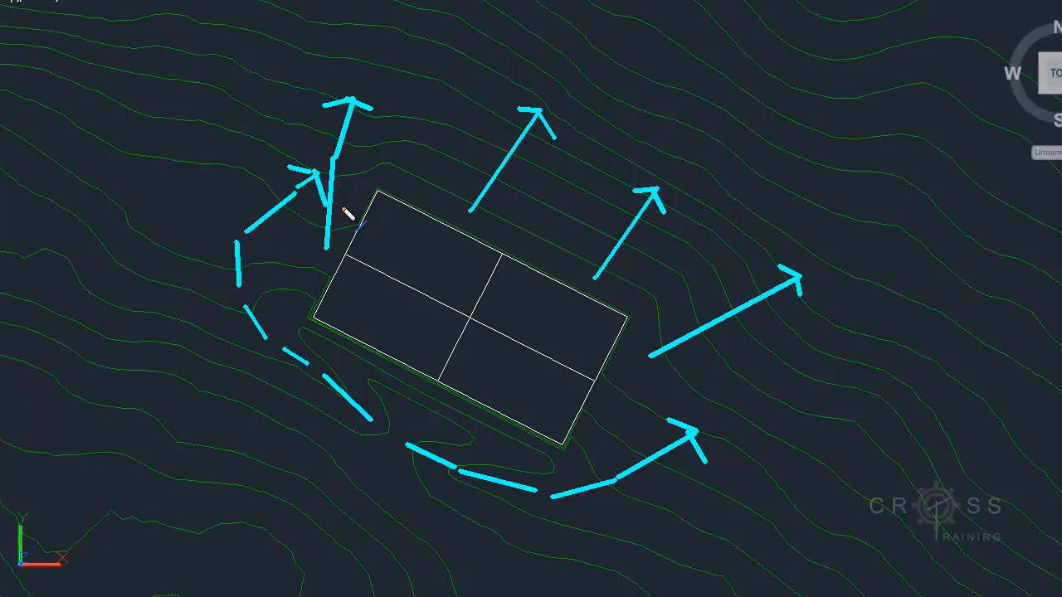